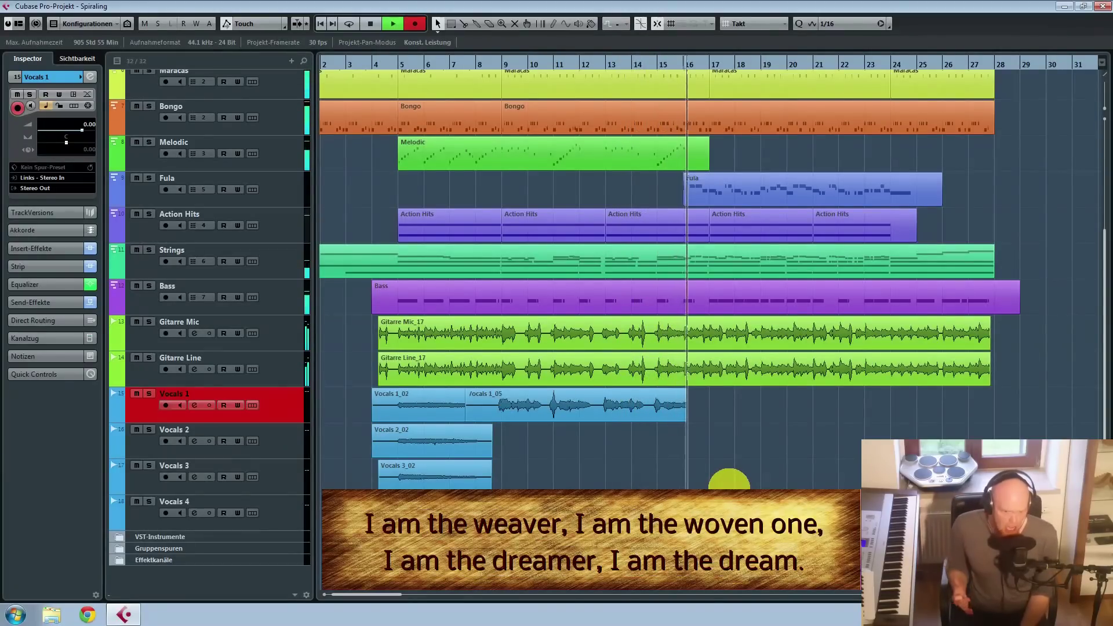
Move from the Vocals 1 track down to Vocals 3 and stop its vocal recording at about bar 27
key(Down)
key(Down)
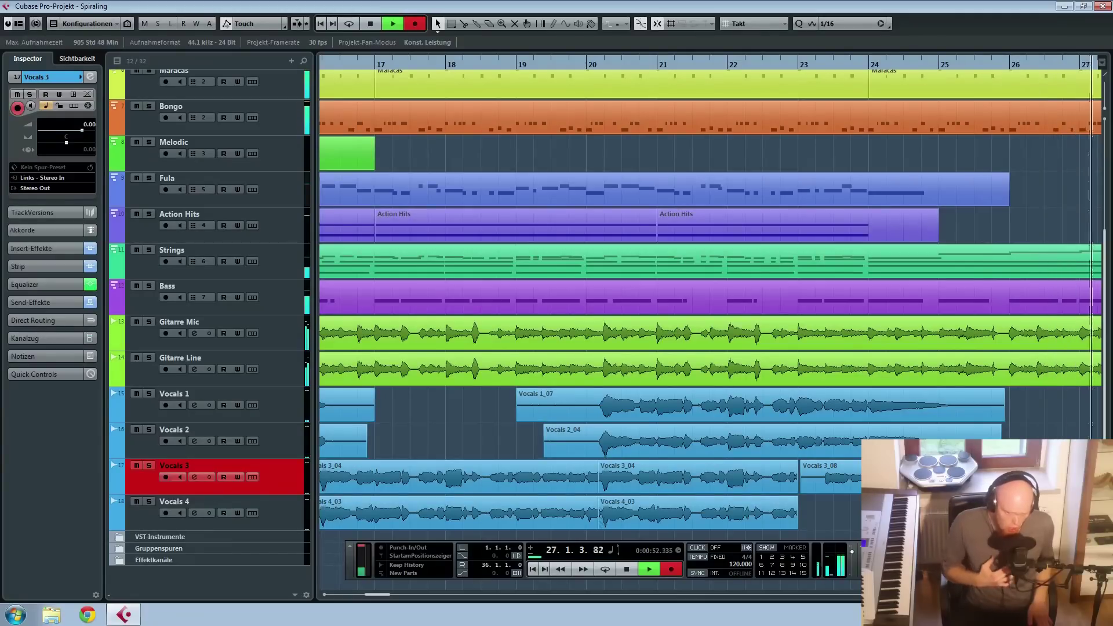
key(space)
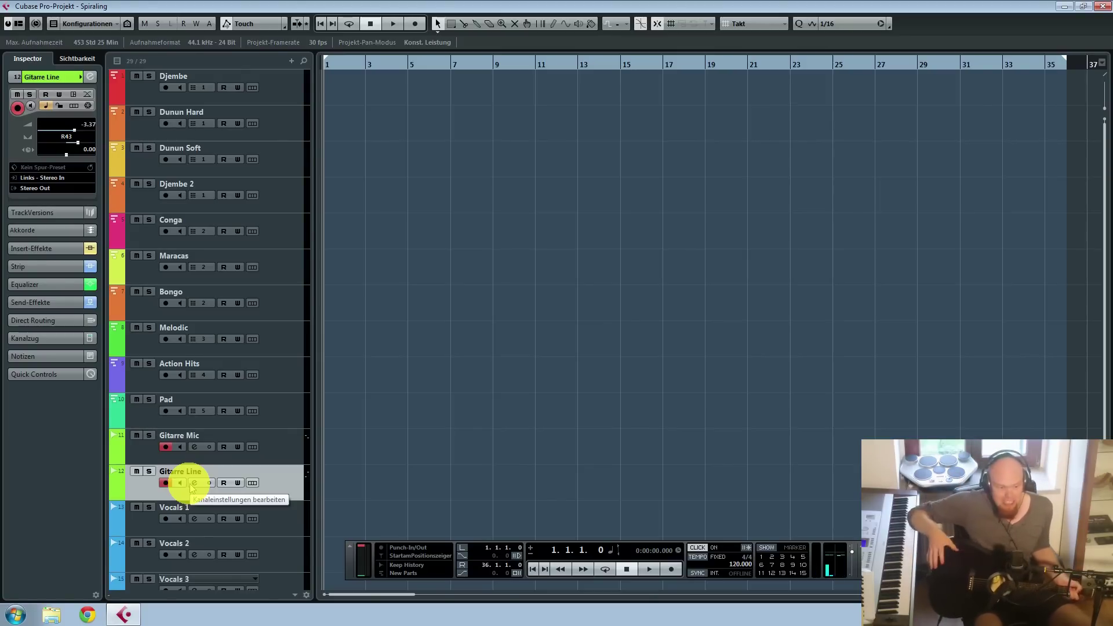
Turn on monitoring for Gitarre Line and record the guitar on Gitarre Mic and Gitarre Line from bar 1 to about bar 29
click(180, 483)
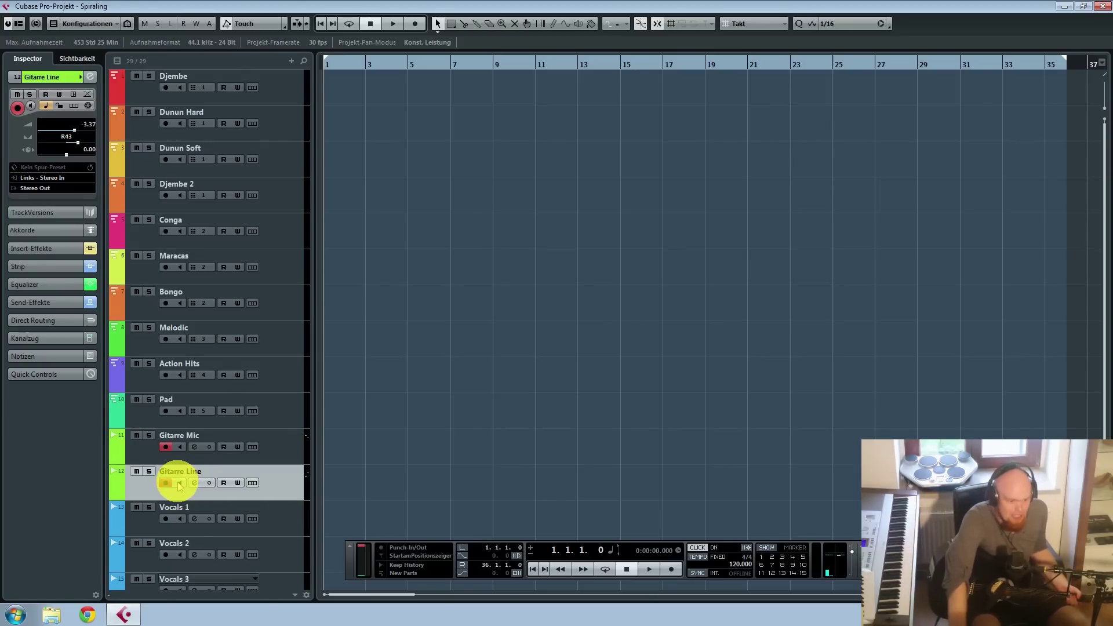
click(670, 569)
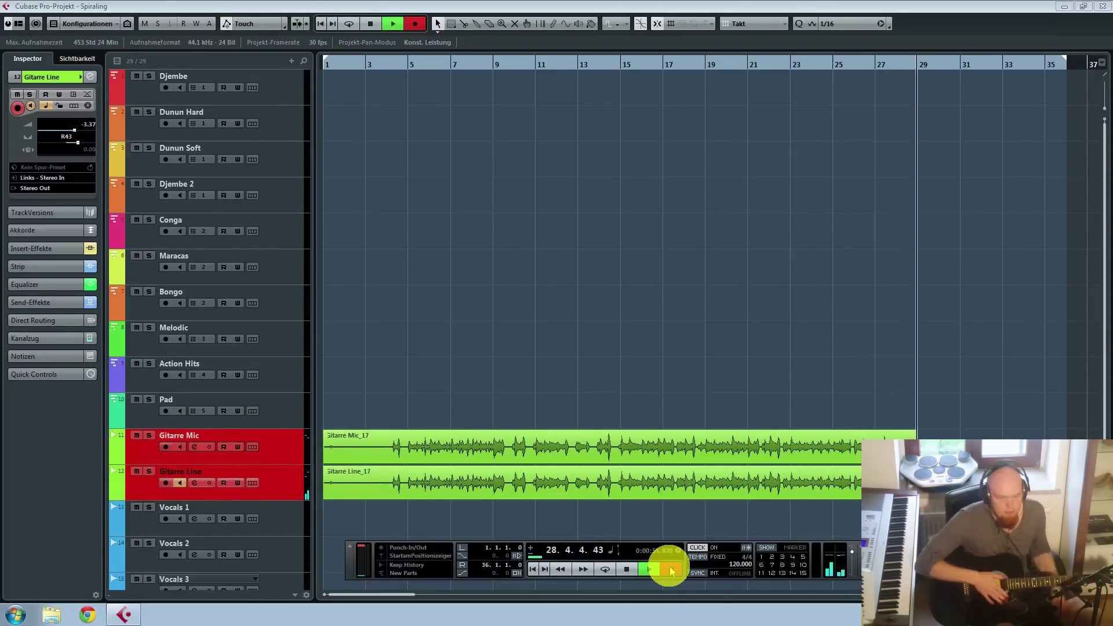
key(space)
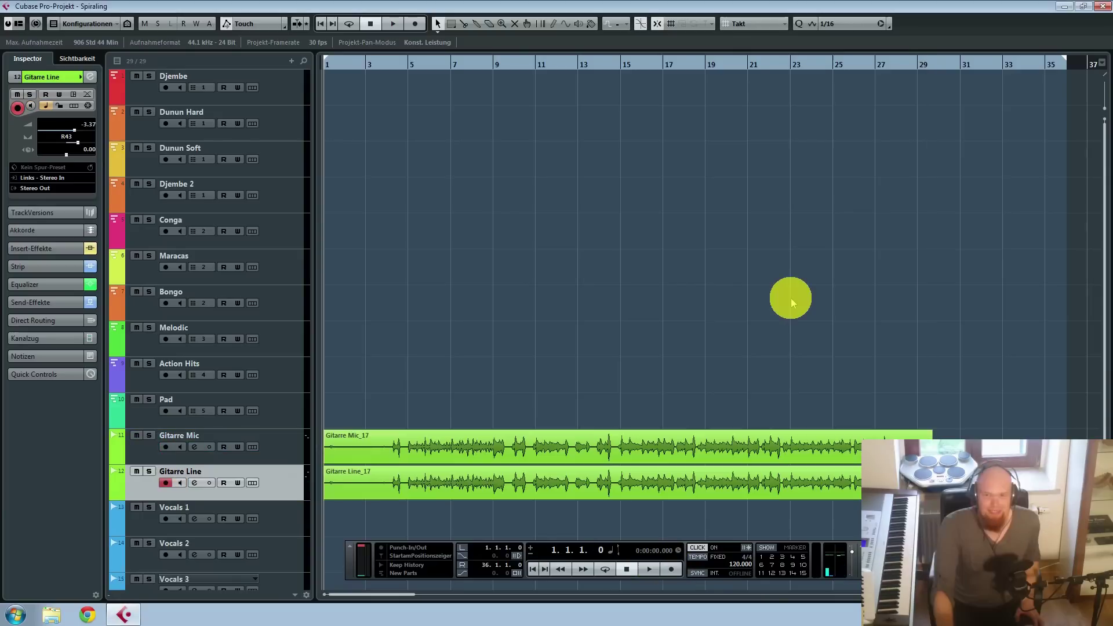
Record a percussion part on the Bongo track from bar 1 to about bar 28
click(295, 305)
key(KP_Multiply)
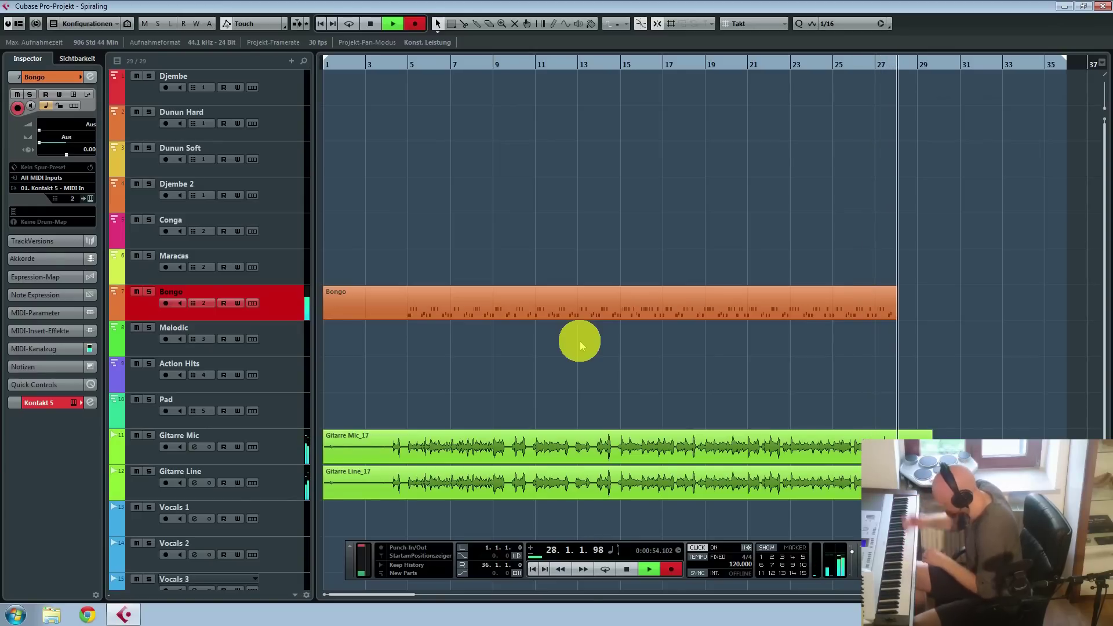
key(space)
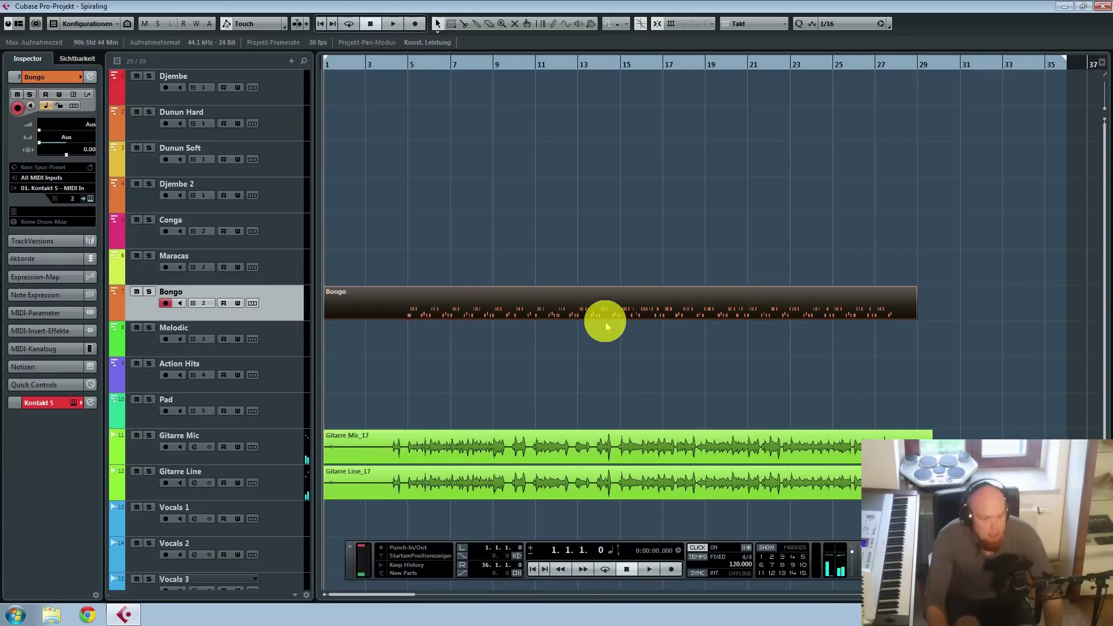
Examine the recorded Bongo part in the Key Editor with all its notes selected, and return to the project
double_click(579, 298)
scroll(713, 313, up, 6)
key(ctrl+a)
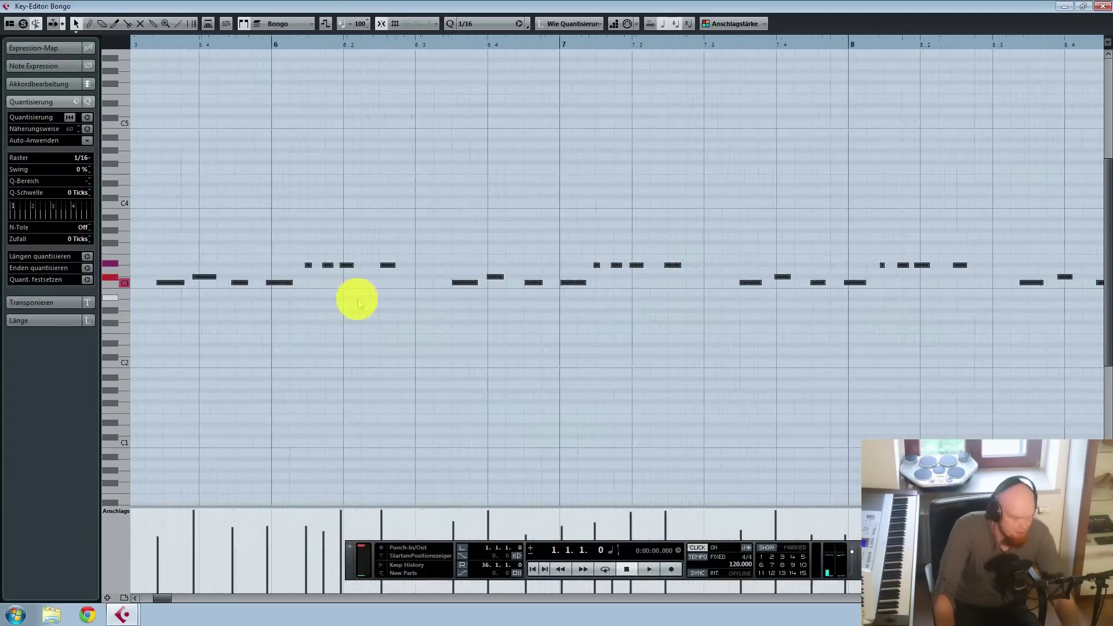
click(398, 315)
scroll(887, 203, down, 5)
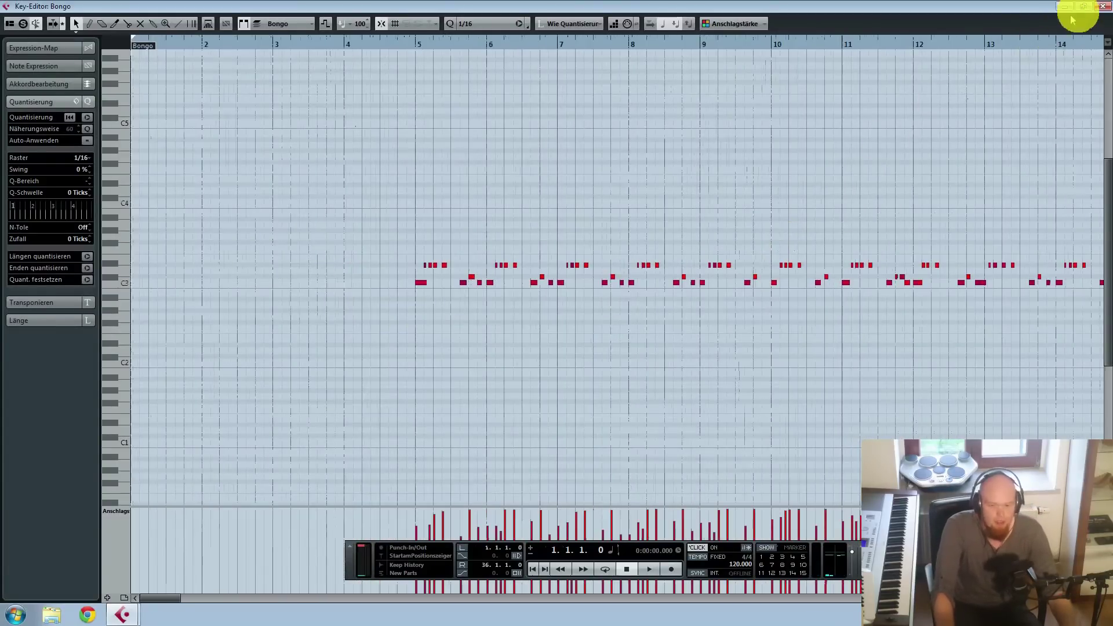
click(1103, 6)
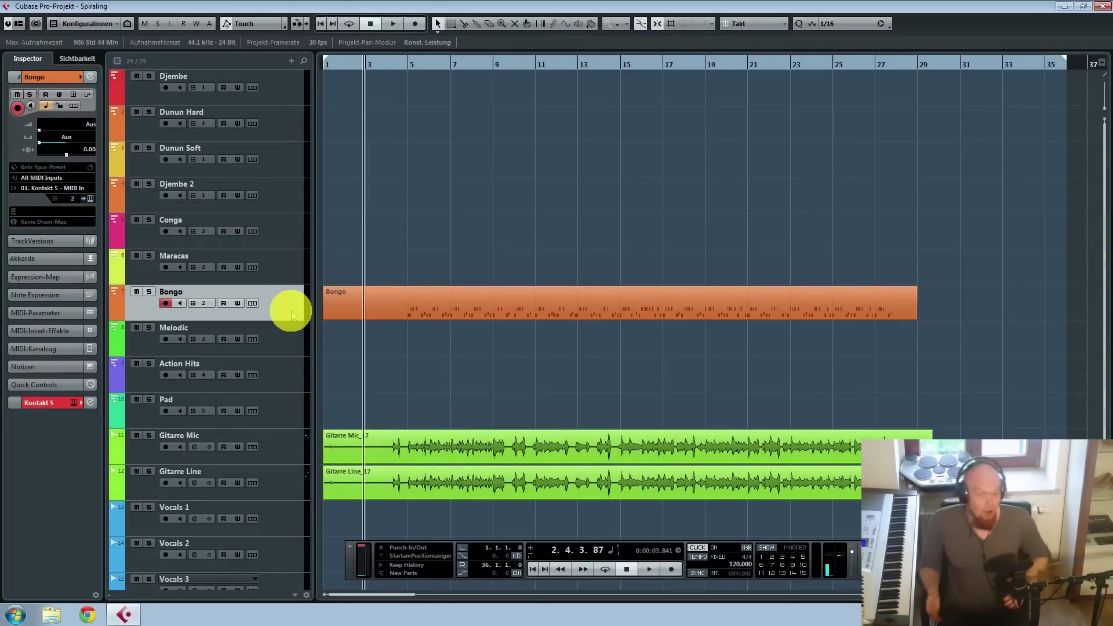
Record a Maracas part from bar 2 to about bar 17
click(291, 277)
key(KP_Multiply)
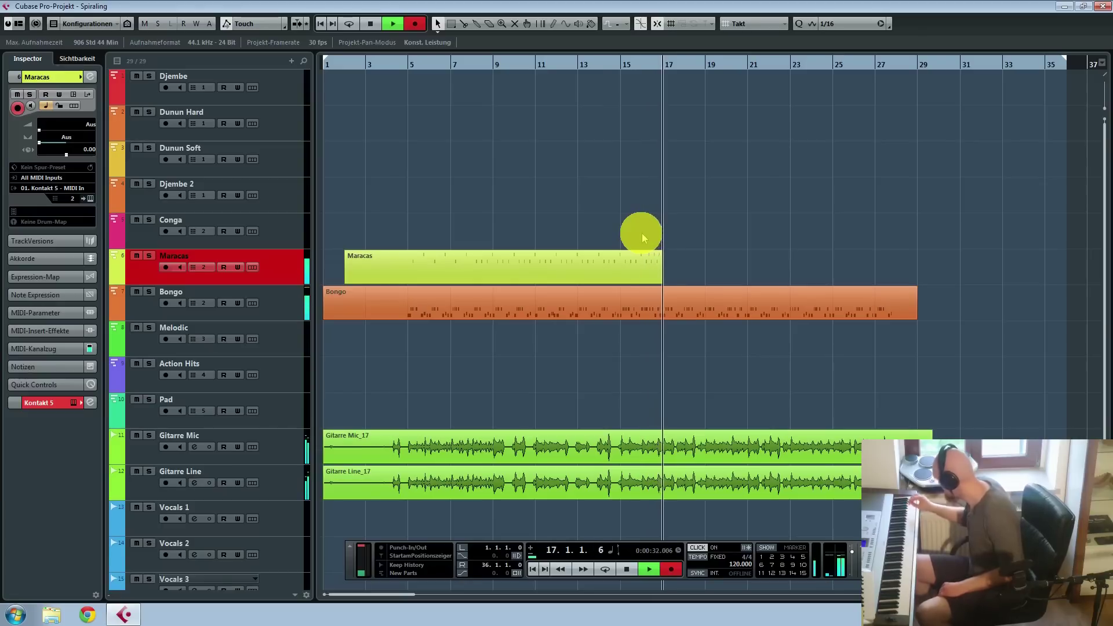
key(space)
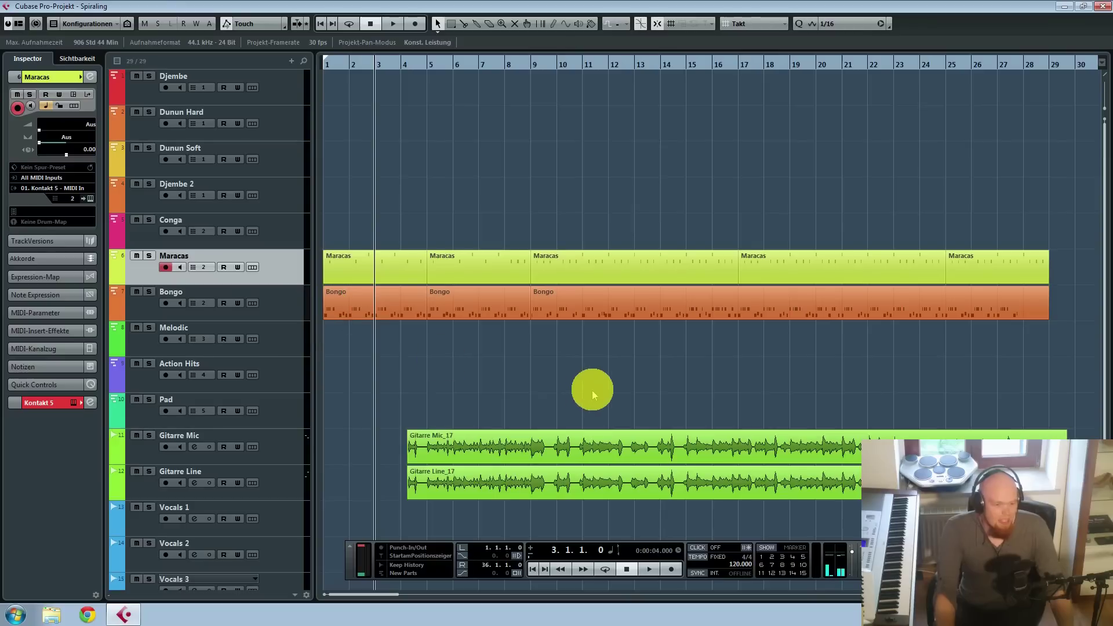
Record a Conga part from bar 8 to about bar 21 and select the recorded part
click(503, 65)
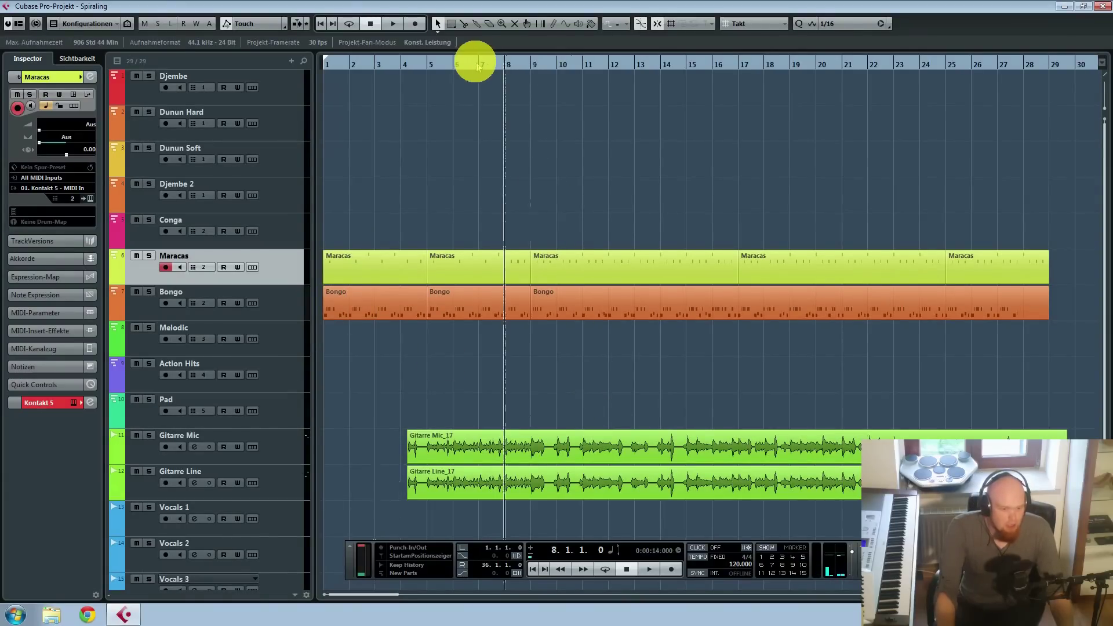
click(298, 235)
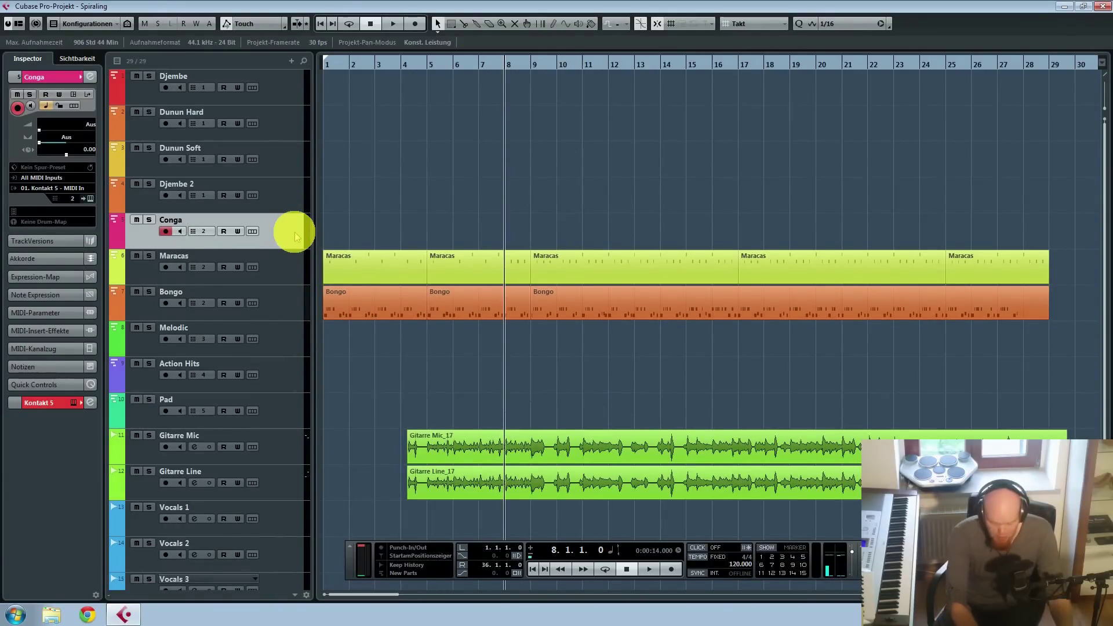
key(KP_Multiply)
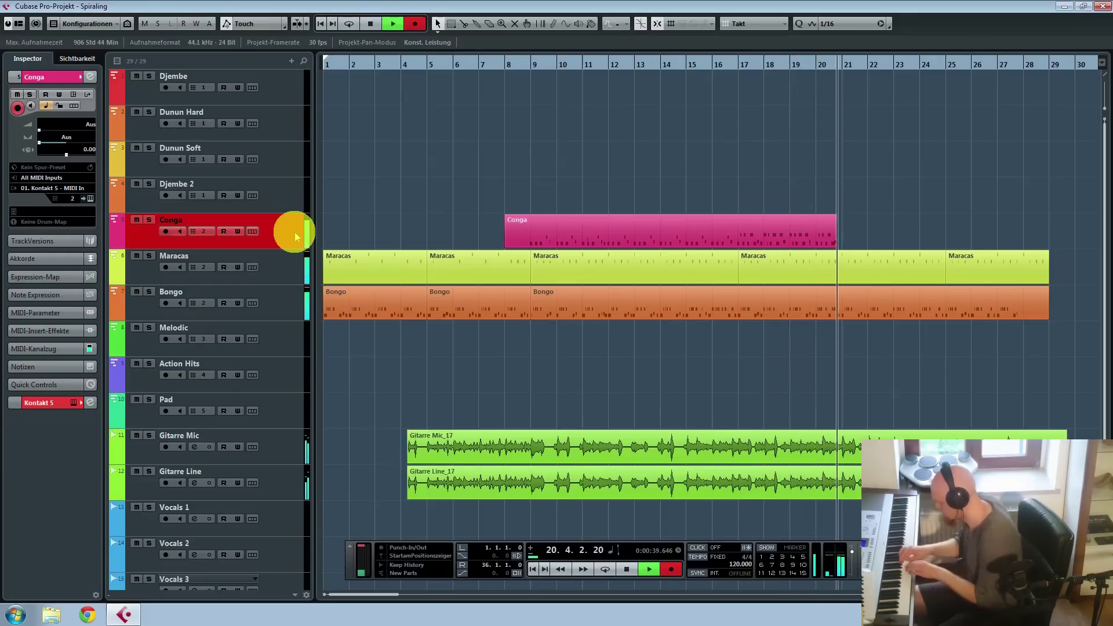
key(space)
click(760, 232)
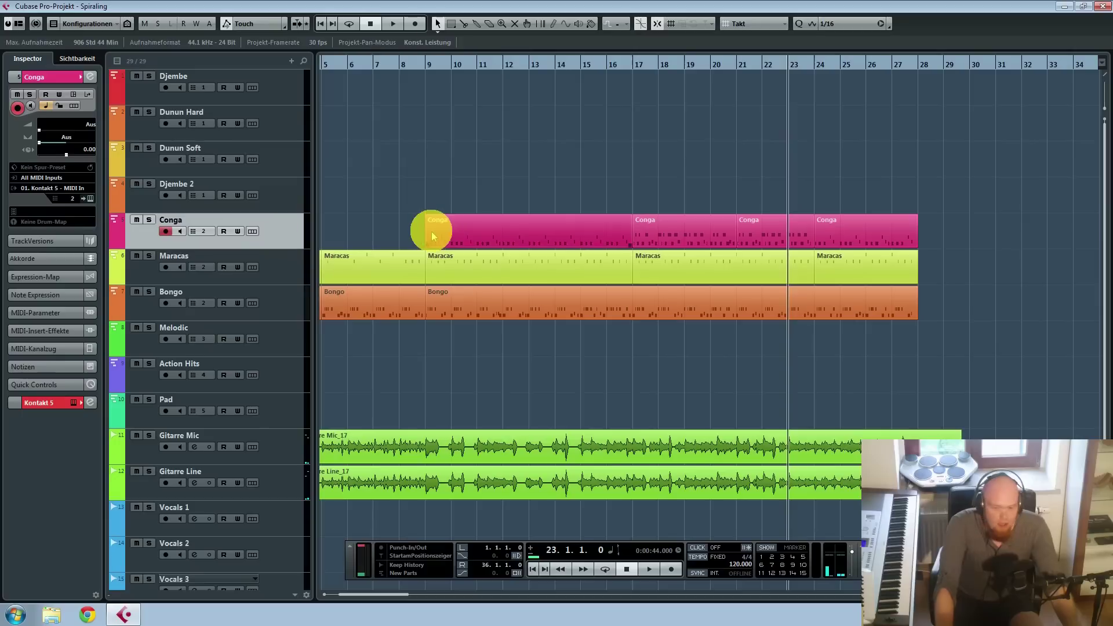
Record a Dunun Hard part from bar 23 to about bar 28
click(284, 126)
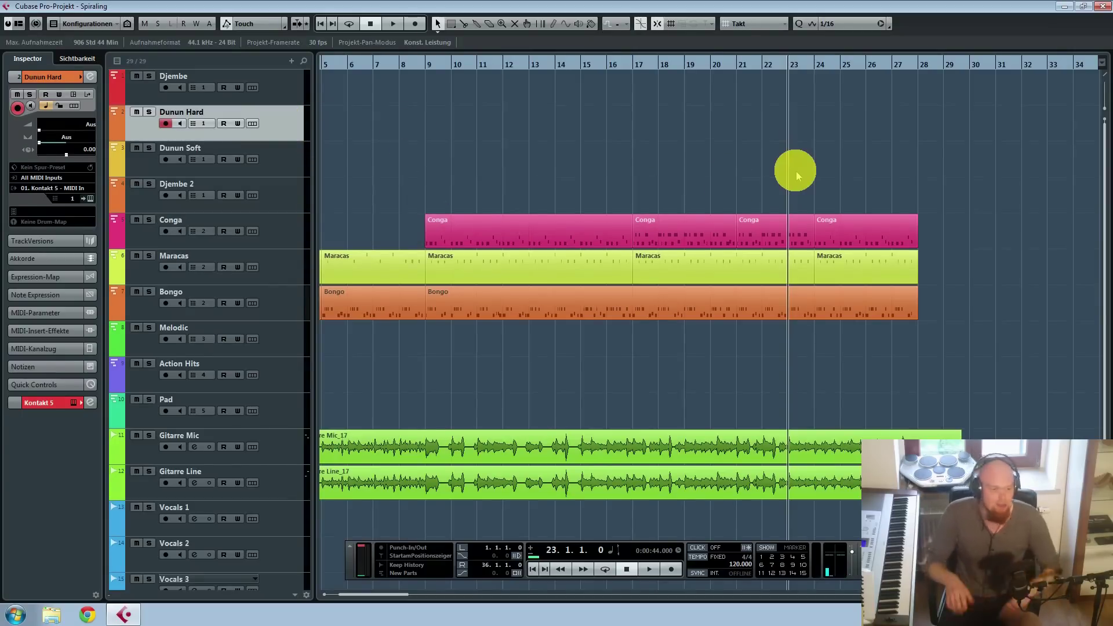
key(KP_Multiply)
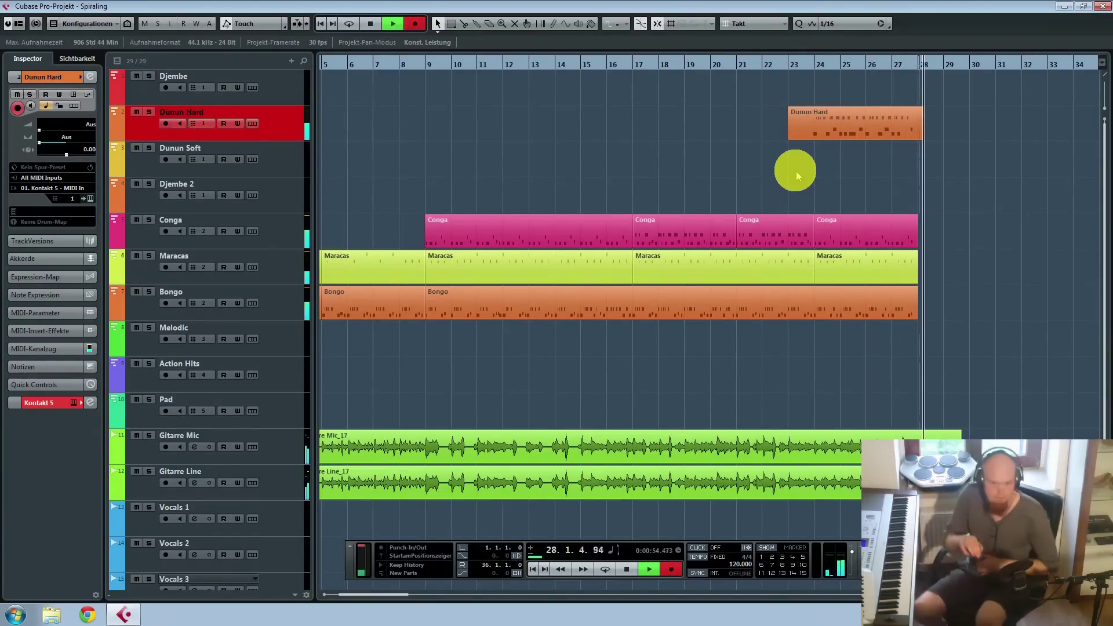
key(space)
Record a Dunun Soft part from bar 8 to about bar 25
key(Down)
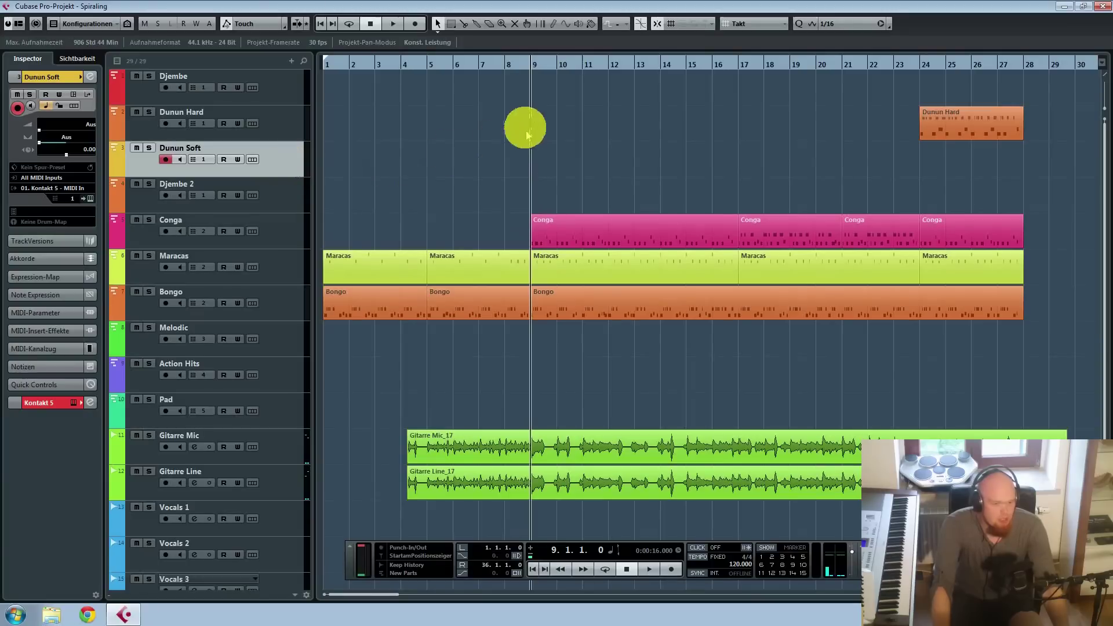
click(505, 68)
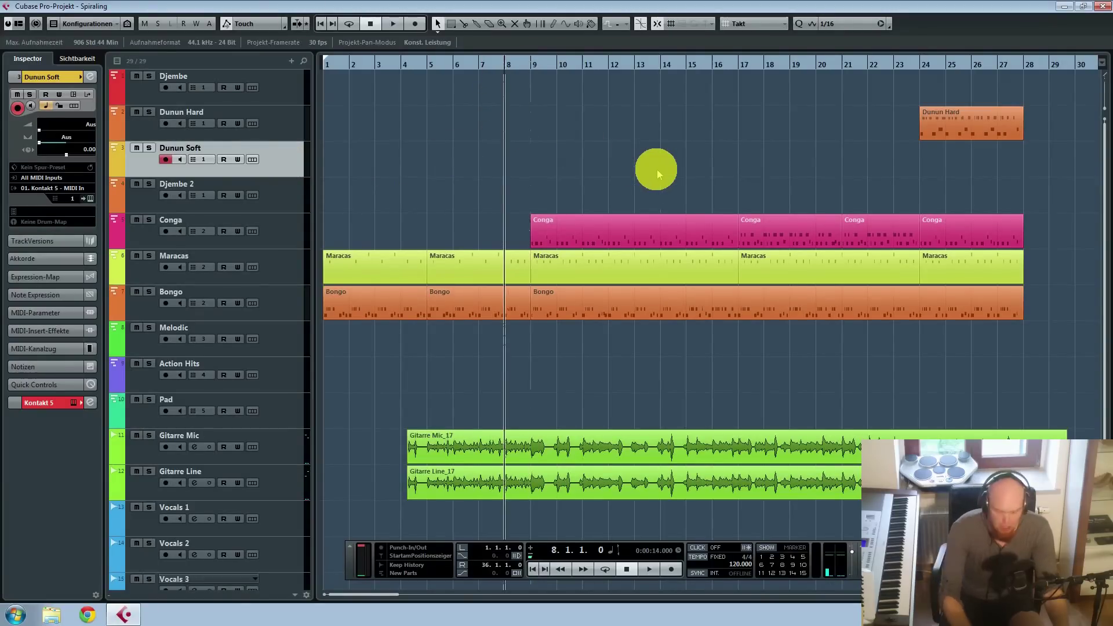
key(KP_Multiply)
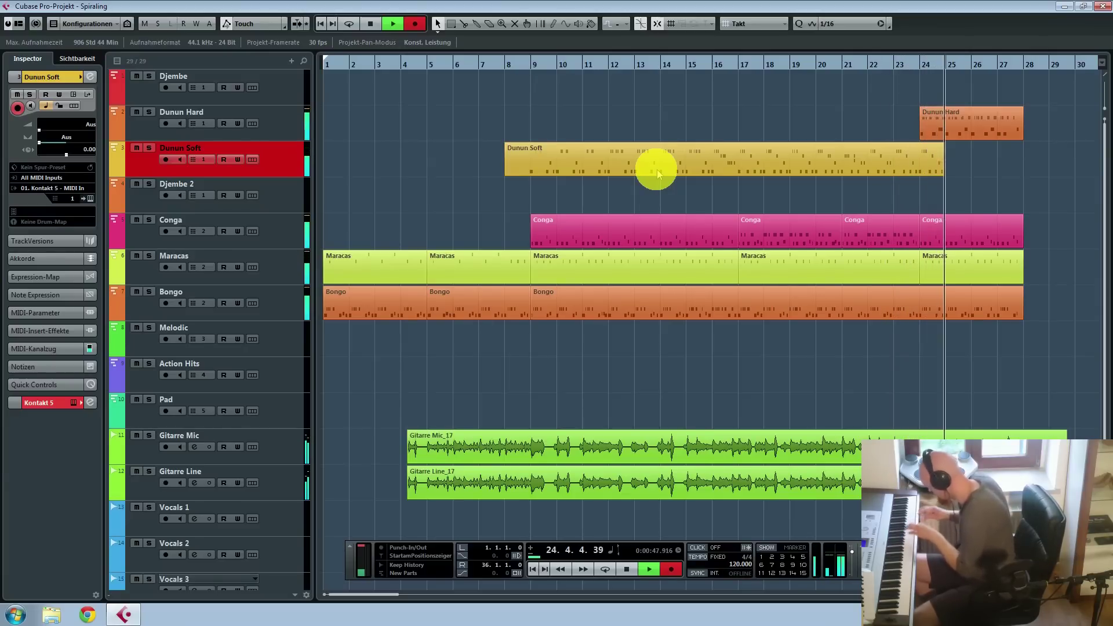
key(space)
key(ctrl+z)
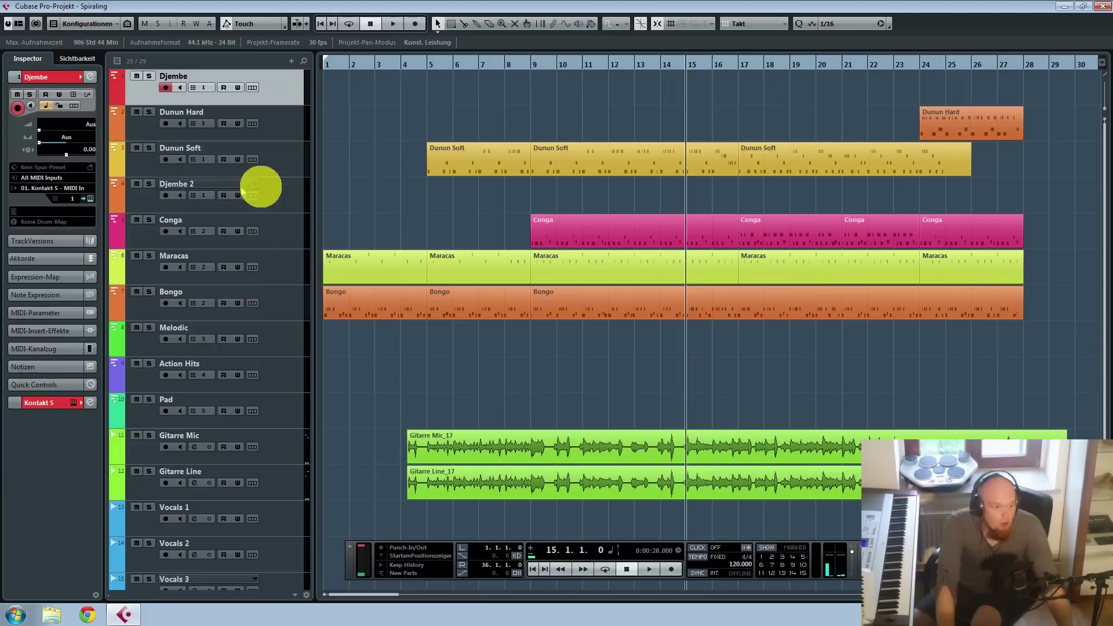
Record a Djembe part from bar 15 to about bar 25 and select the recorded part
key(KP_Multiply)
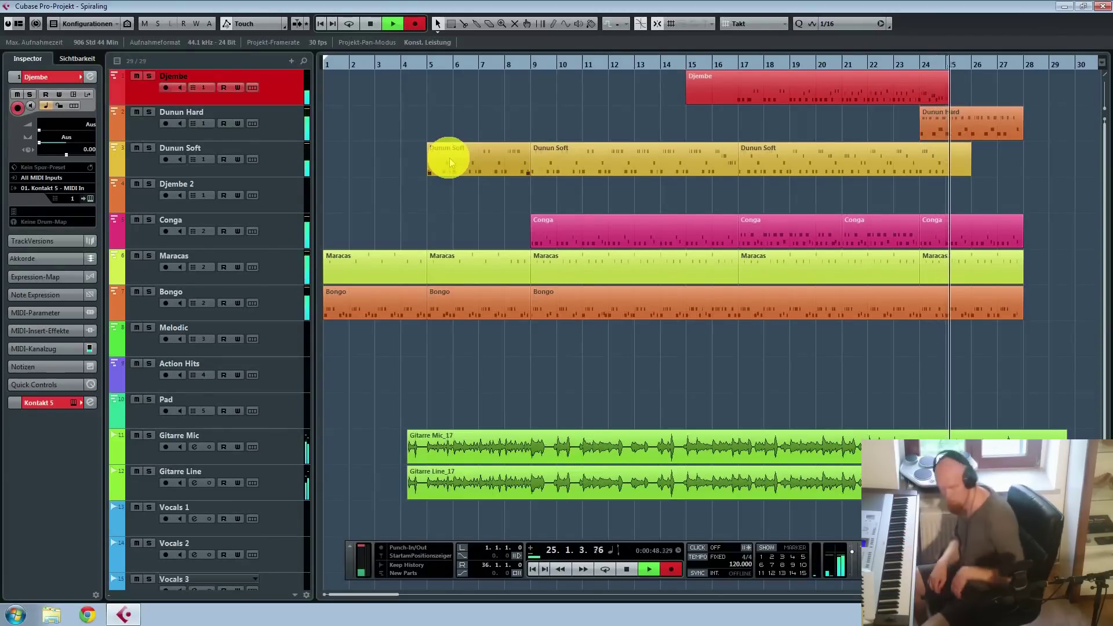
key(space)
click(830, 91)
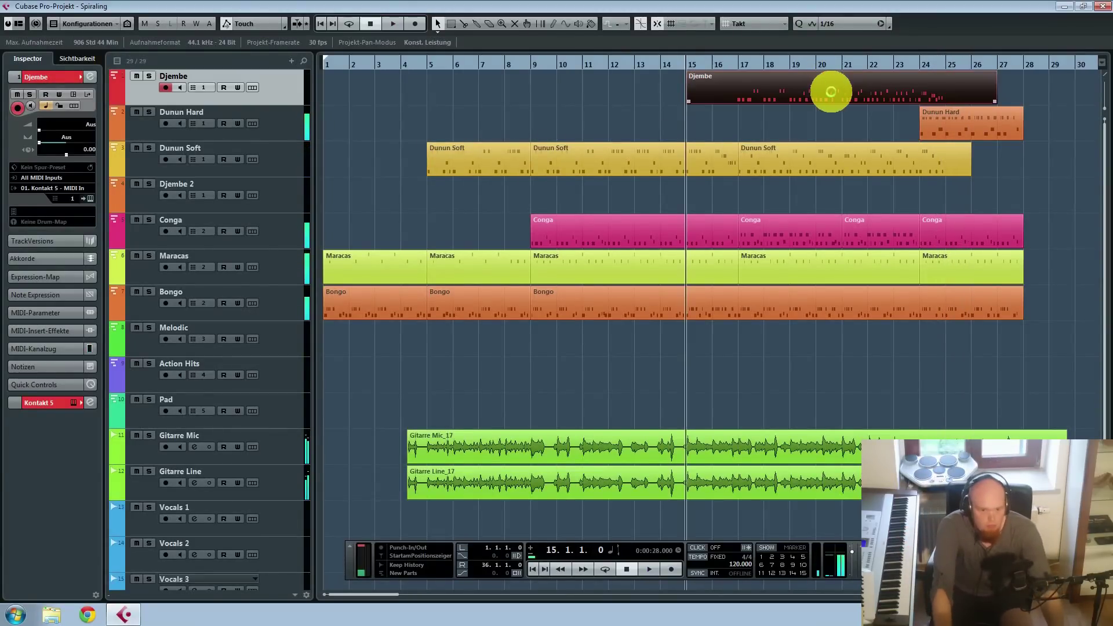
Record a part on the Djembe 2 track from bar 3 to about bar 9
click(376, 207)
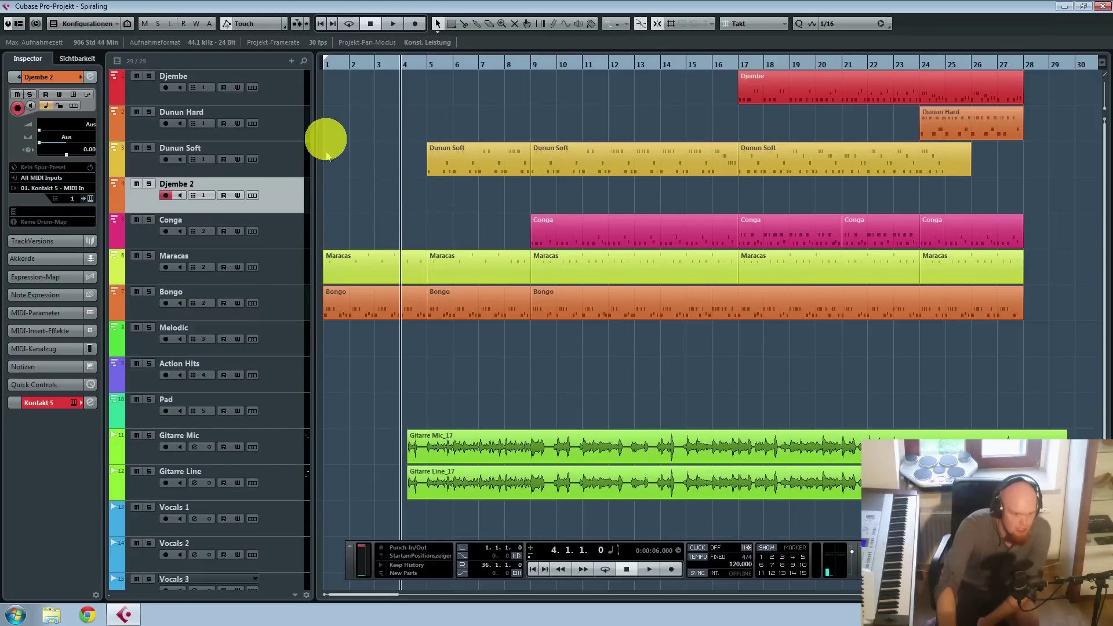
key(KP_Multiply)
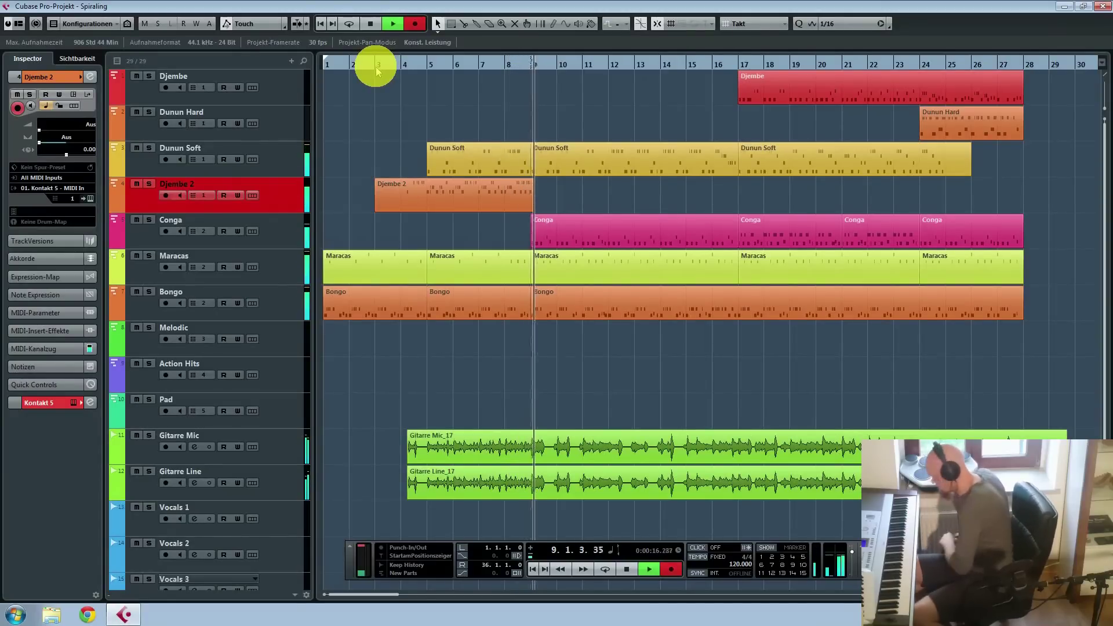
key(space)
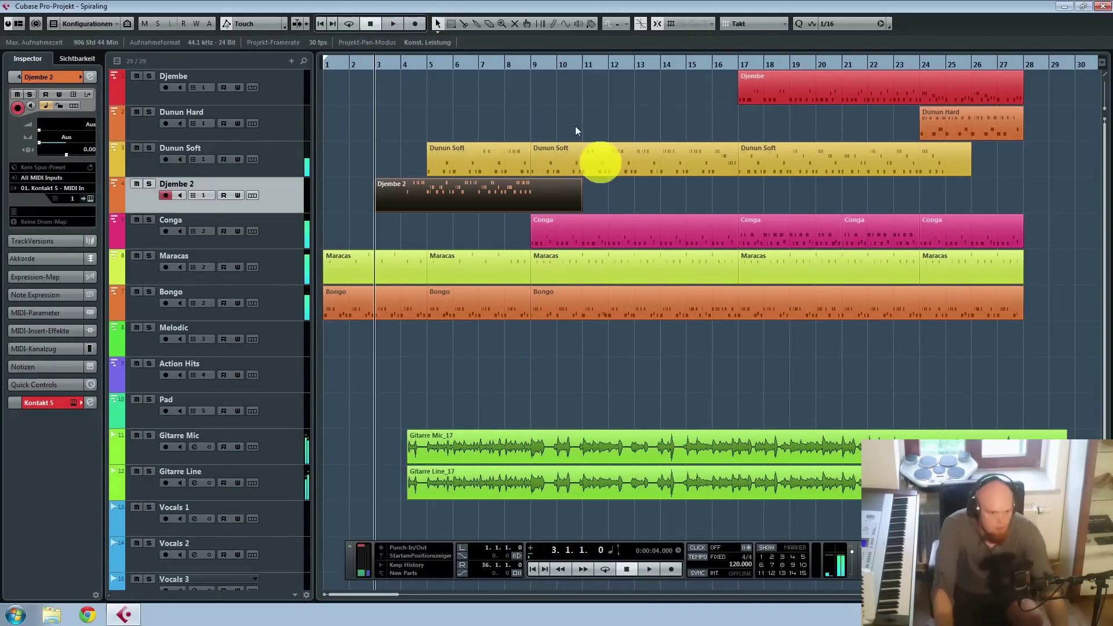
Examine the Balafon 2 instrument assigned to the Melodic track in Kontakt 5, and close the plug-in window
key(F11)
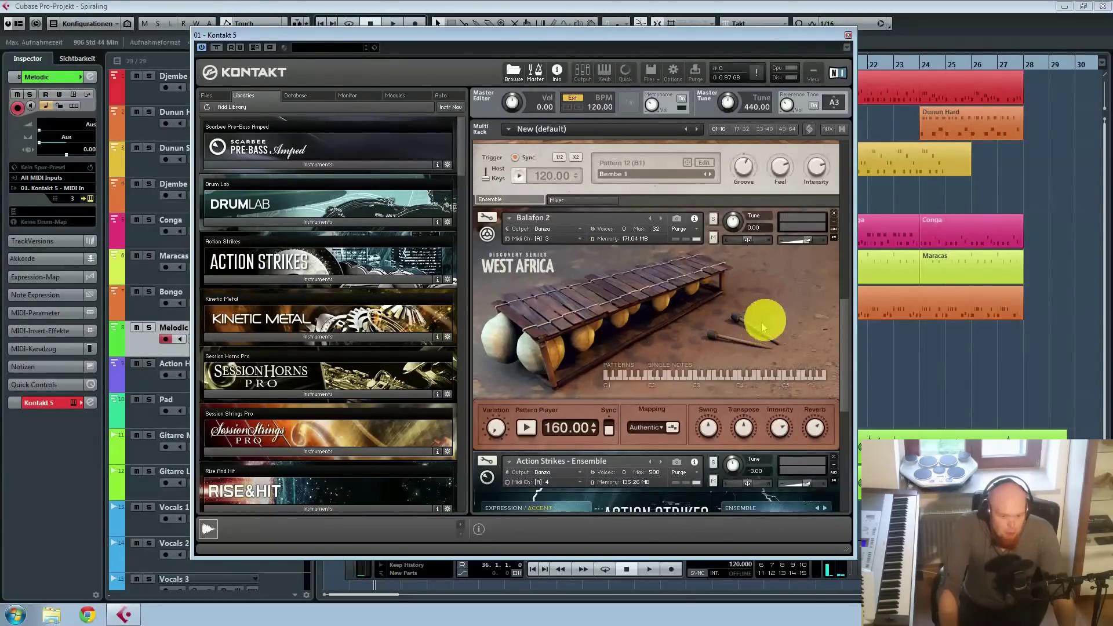
drag(823, 41, 834, 37)
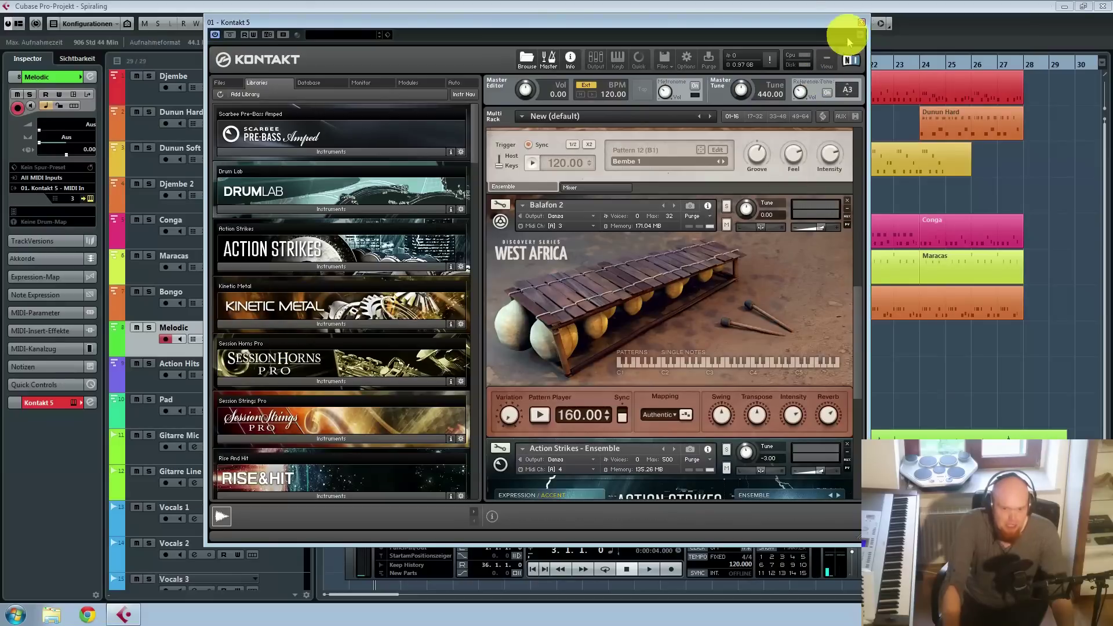
click(861, 23)
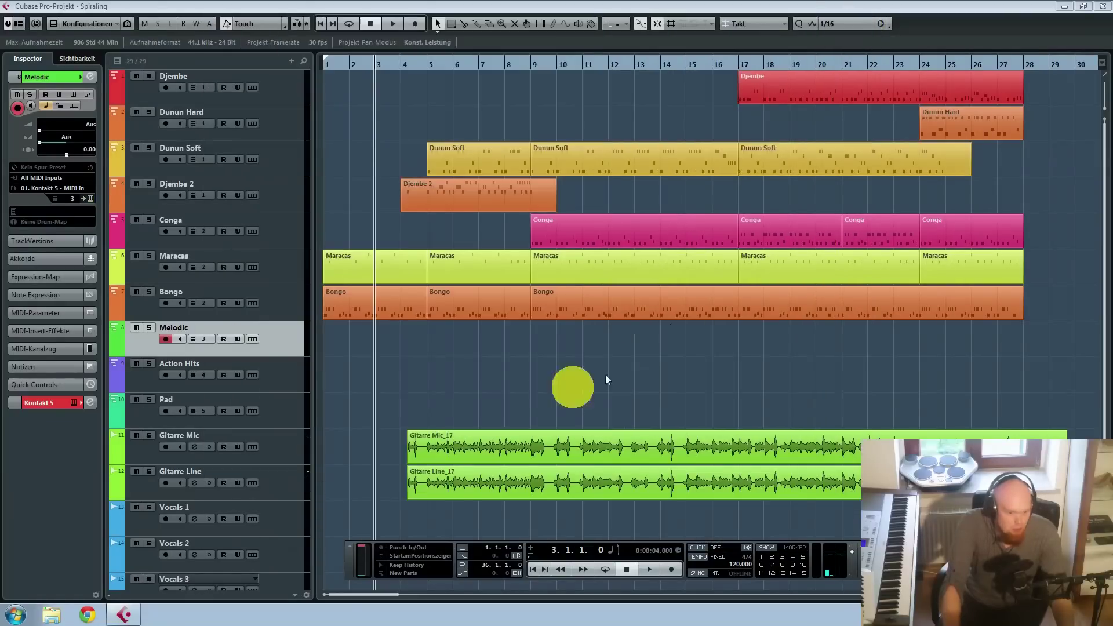
Record a balafon part on the Melodic track from bar 3 to about bar 17
click(506, 65)
click(373, 65)
key(KP_Multiply)
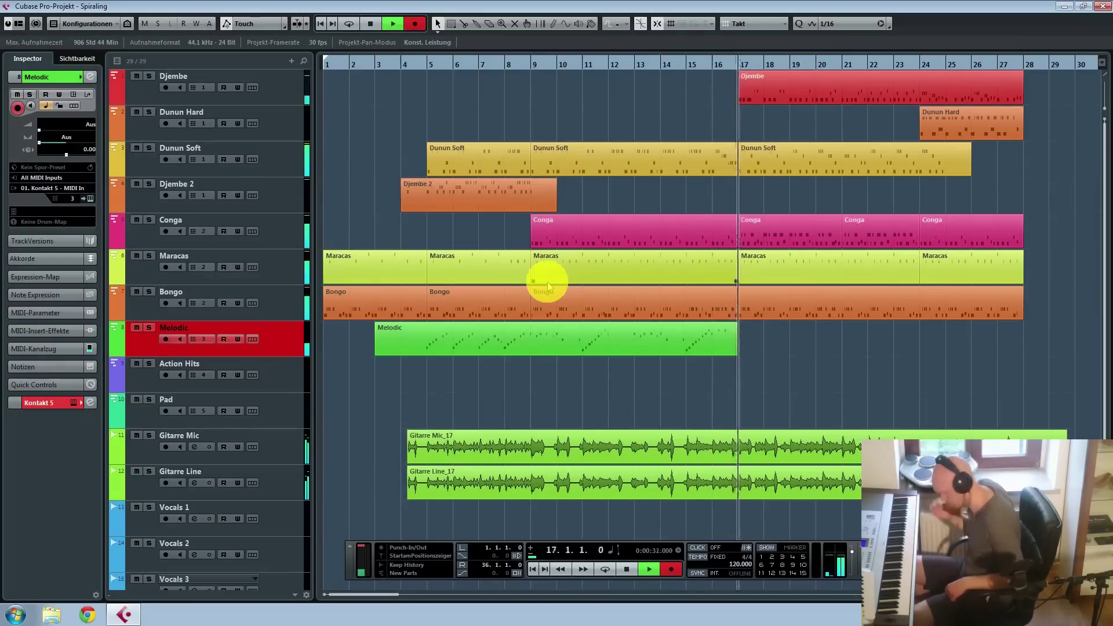
key(space)
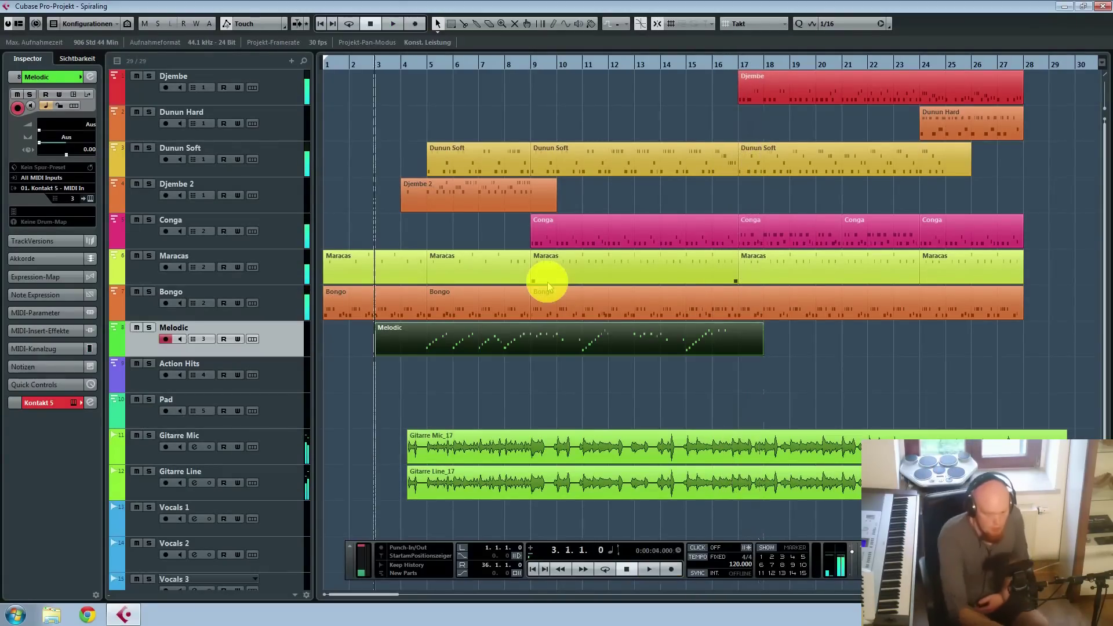
Trim the recorded Melodic part so it runs from bar 5 to bar 17
double_click(754, 342)
drag(964, 380, 1060, 362)
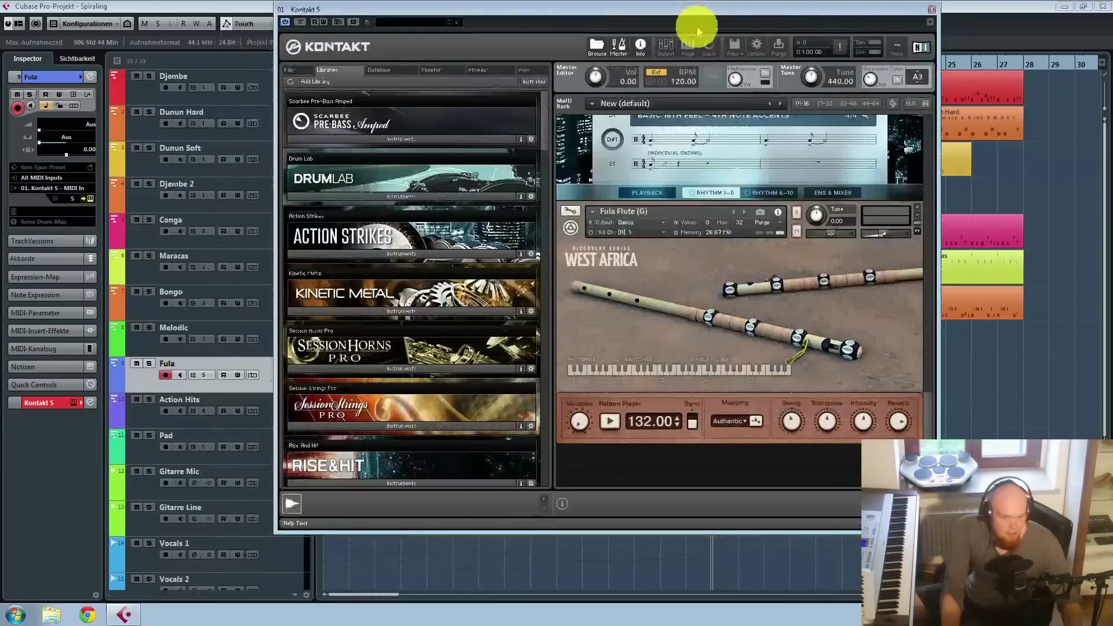
Record a flute part on the Fula track from bar 16 to about bar 25, and check its notes in the Key Editor
click(932, 10)
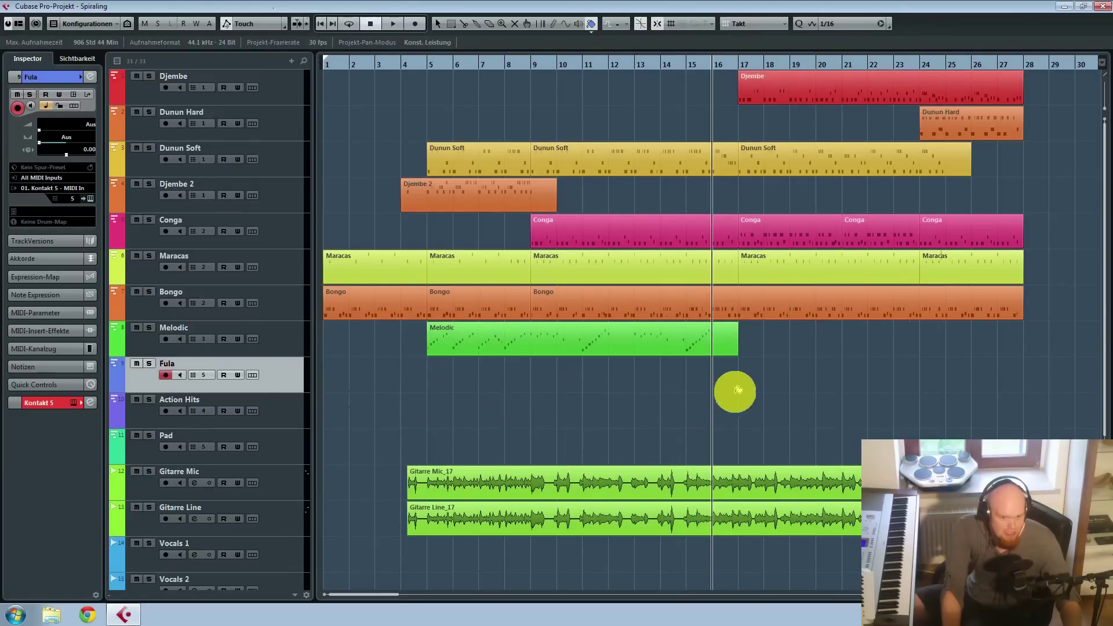
key(space)
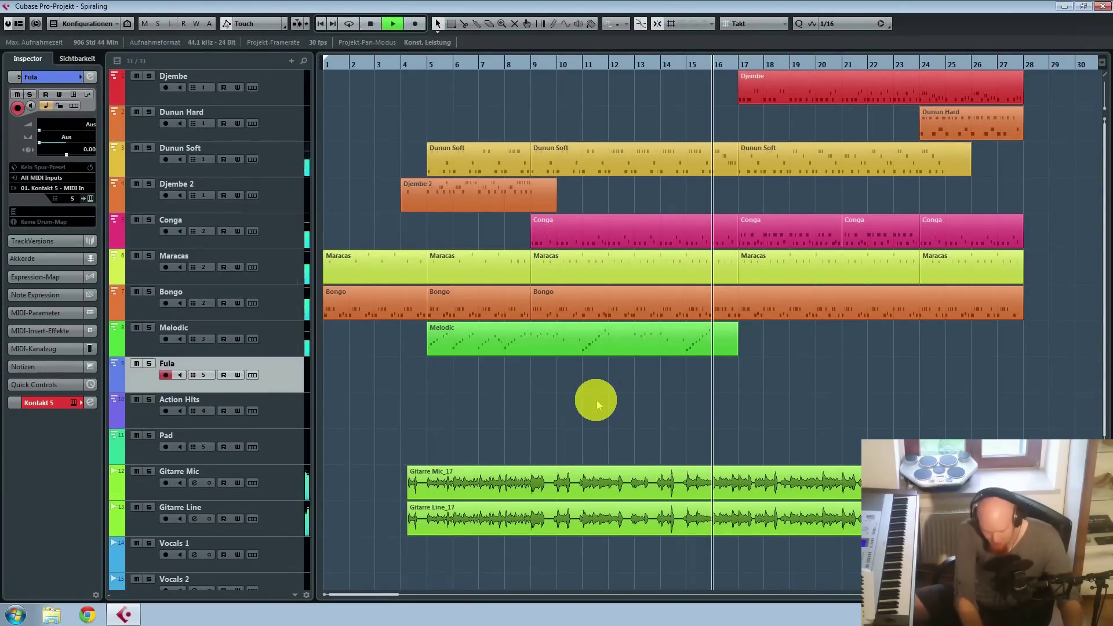
key(KP_Multiply)
key(space)
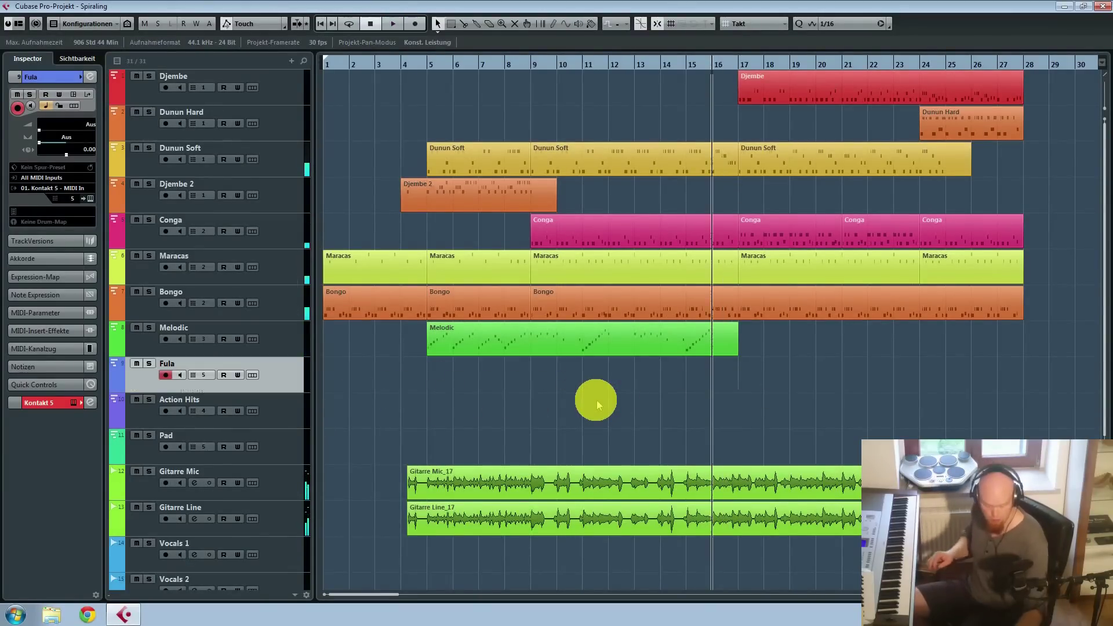
key(KP_Multiply)
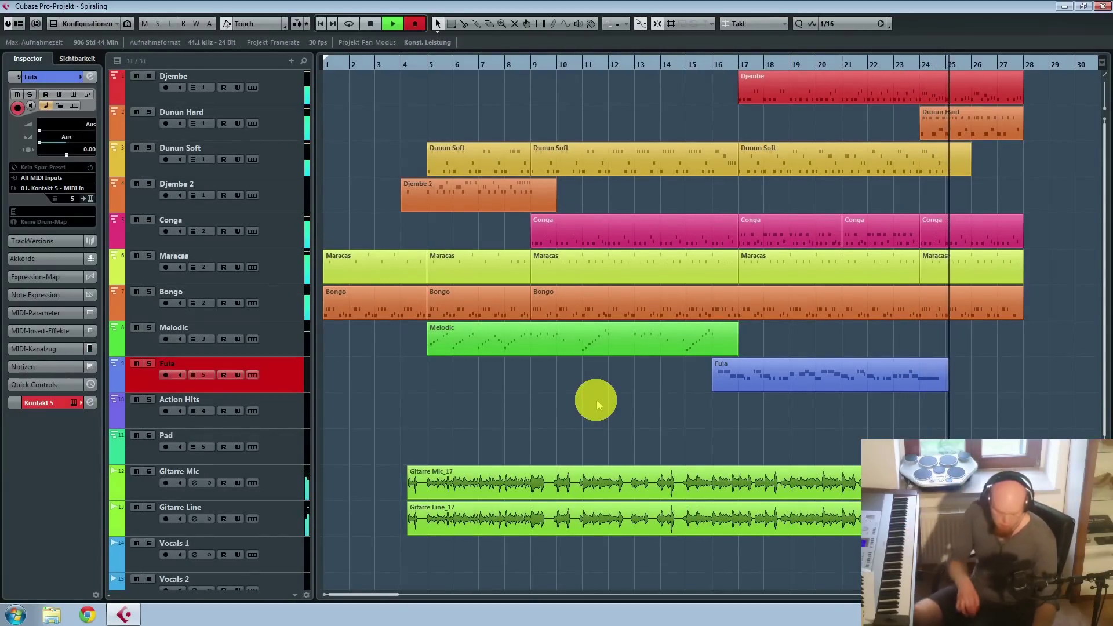
key(space)
double_click(833, 380)
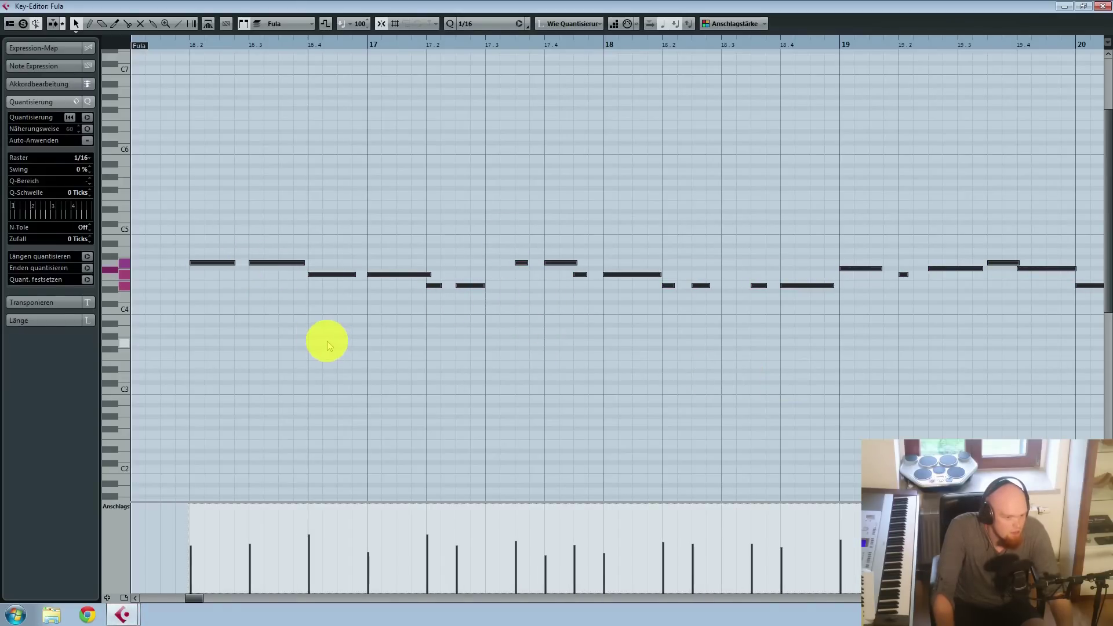
key(Escape)
Examine the Action Strikes - Ensemble instrument assigned to the Action Hits track in Kontakt 5, and close the plug-in window
click(90, 198)
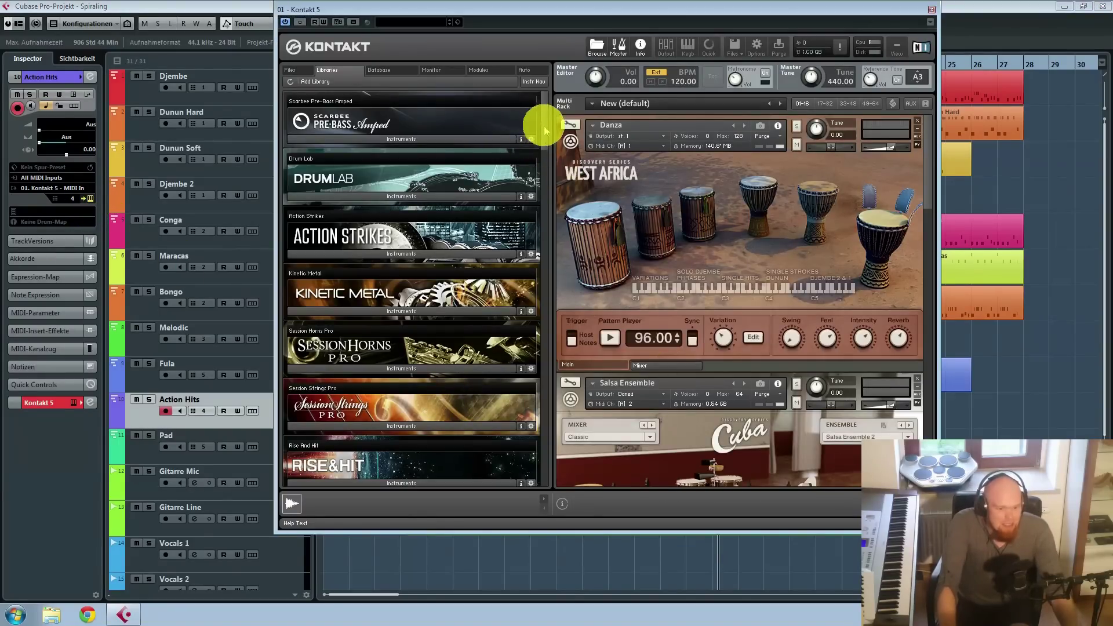
drag(938, 203, 938, 399)
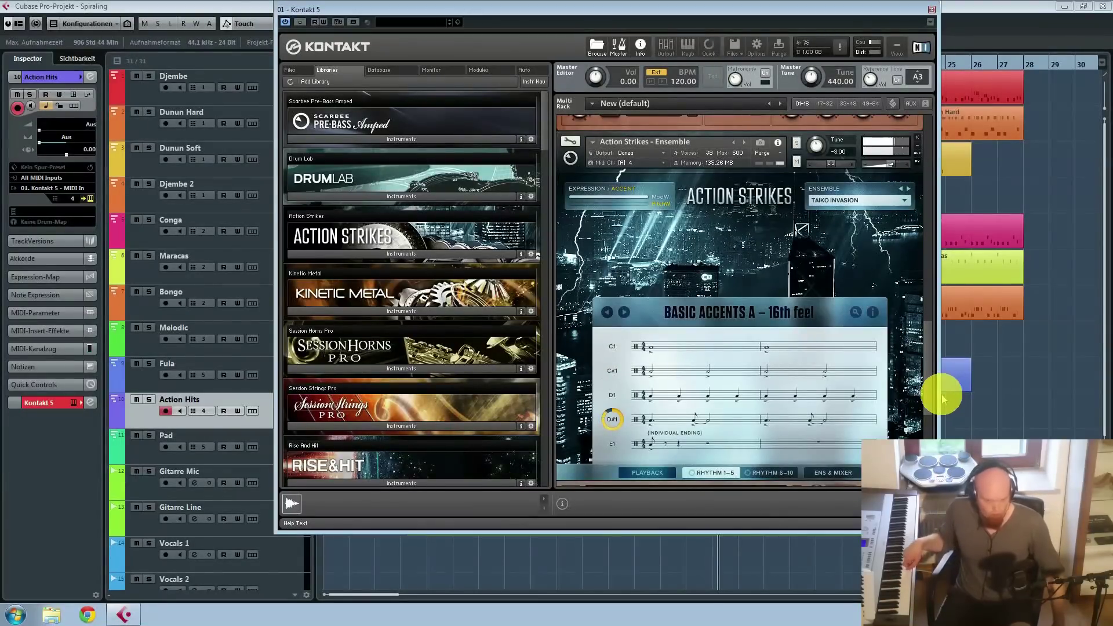
click(931, 9)
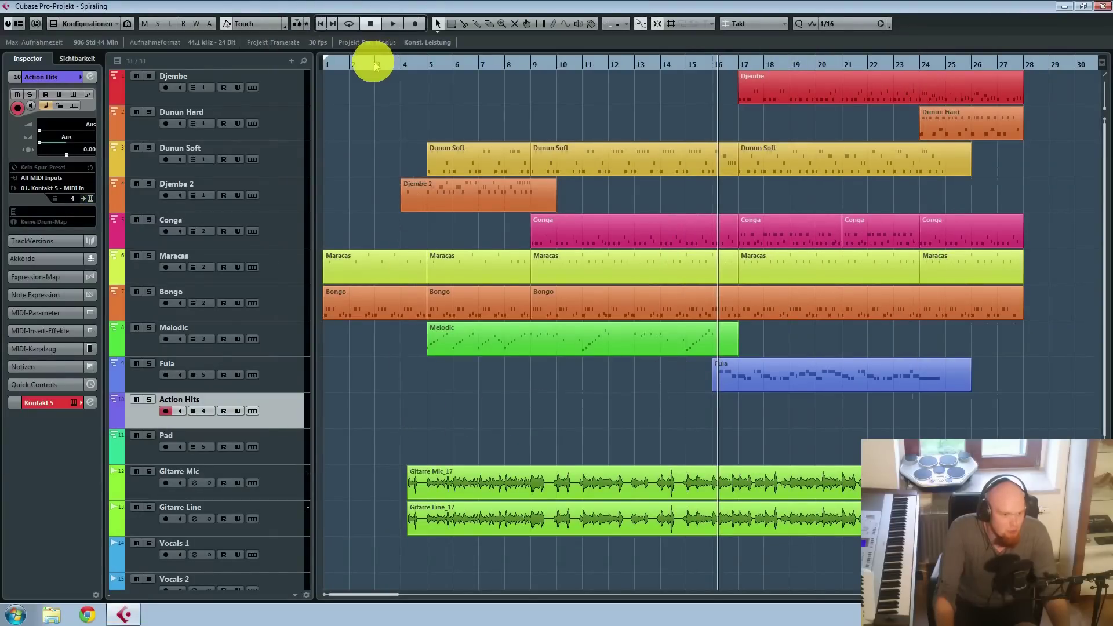
Record two held notes on the Action Hits track from bar 1 to about bar 7, and quantize the note lengths
key(KP_Multiply)
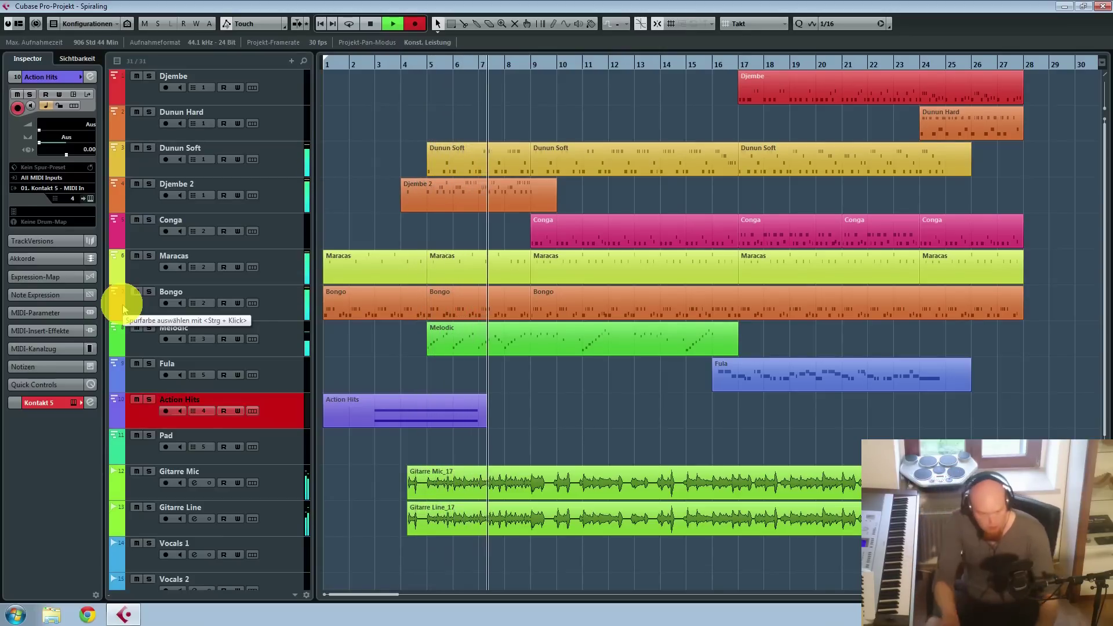
key(space)
double_click(420, 412)
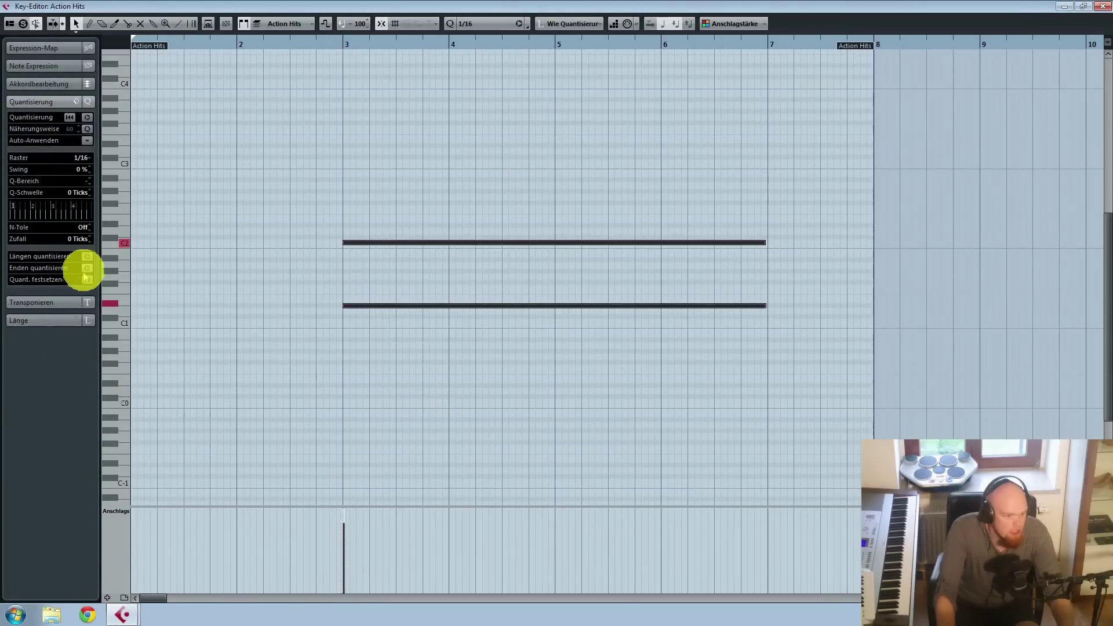
click(87, 256)
click(711, 144)
click(1100, 7)
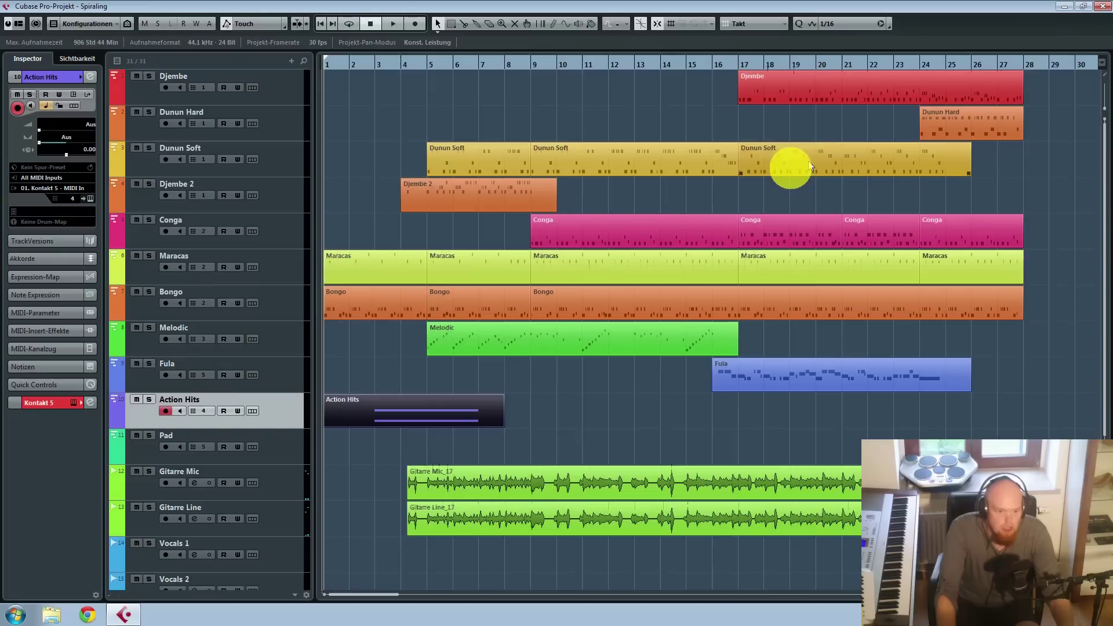
Trim the Action Hits part to its held notes and place it from bar 5 to bar 9
drag(385, 428, 471, 413)
click(409, 423)
click(344, 418)
click(452, 371)
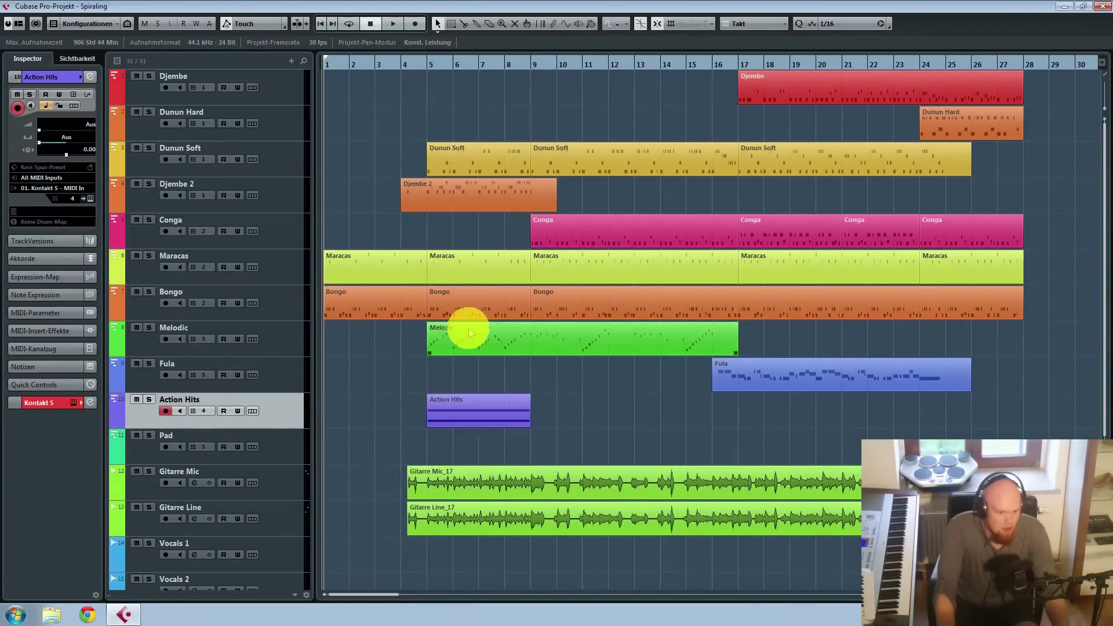
Repeat the four-bar Action Hits part four times up to bar 25 while playing the song from bar 5
click(427, 65)
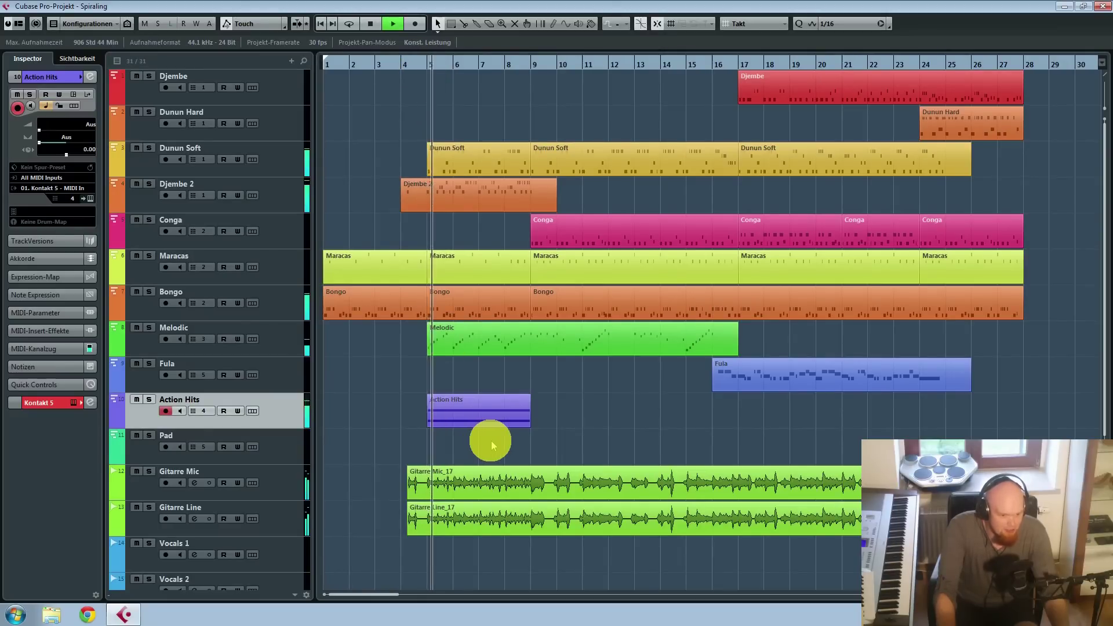
click(528, 425)
drag(545, 435, 888, 436)
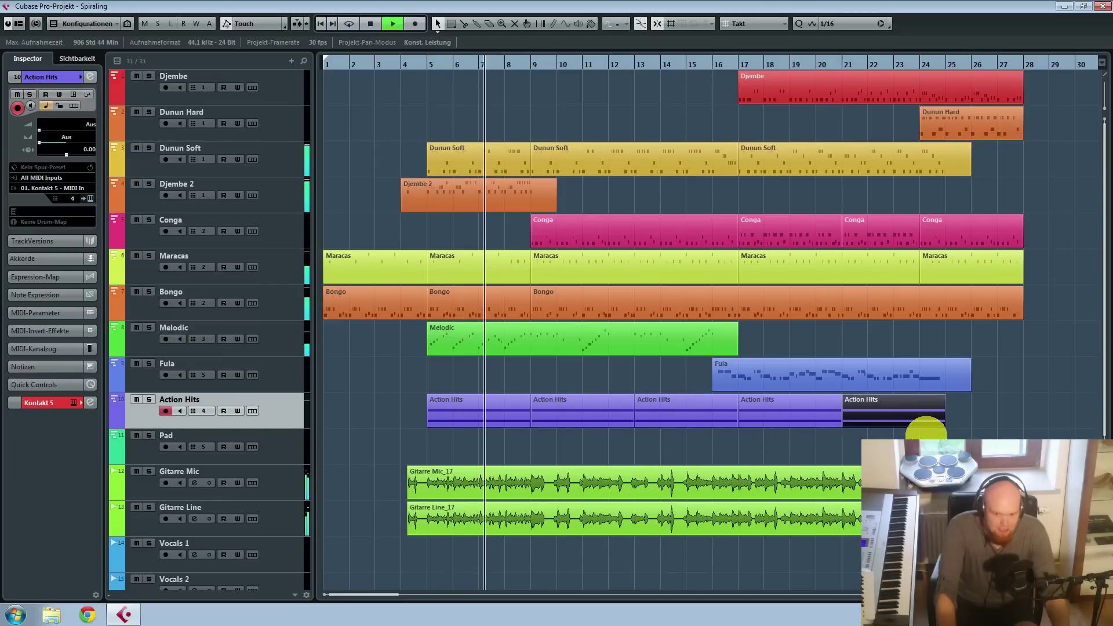
click(948, 434)
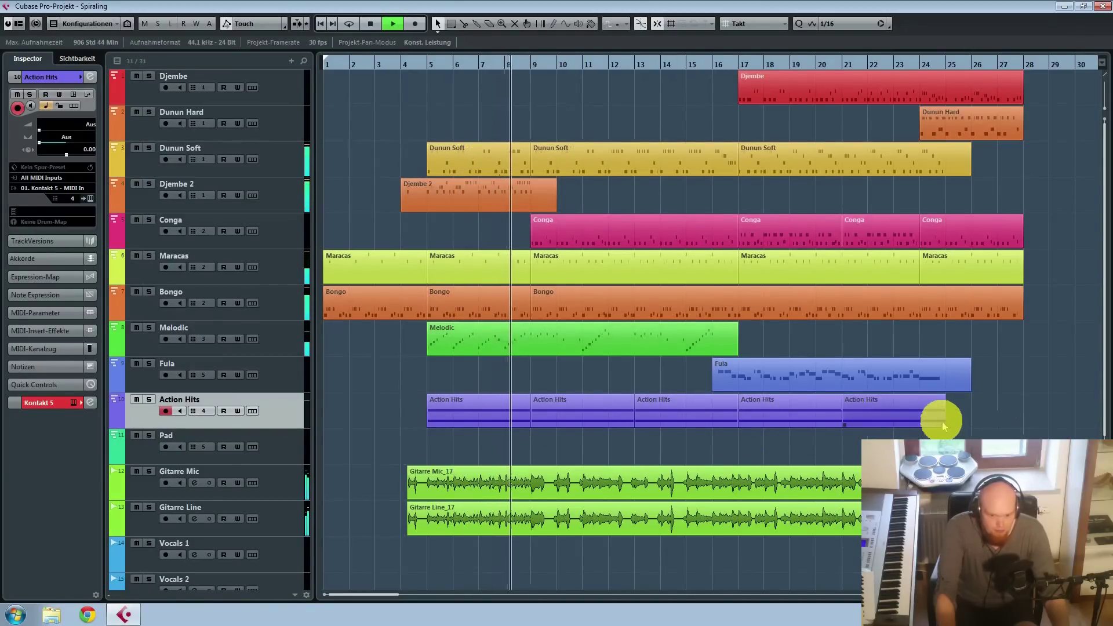
Shorten both notes in the last Action Hits part to end at bar 24, and close the Key Editor
double_click(684, 400)
drag(550, 305, 448, 316)
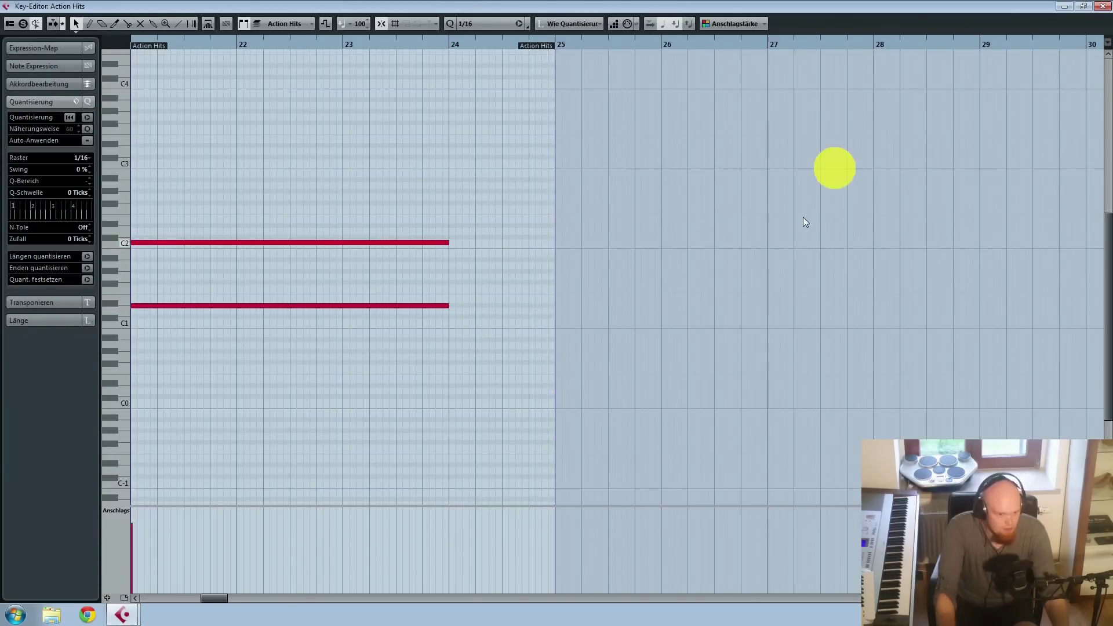
click(1101, 6)
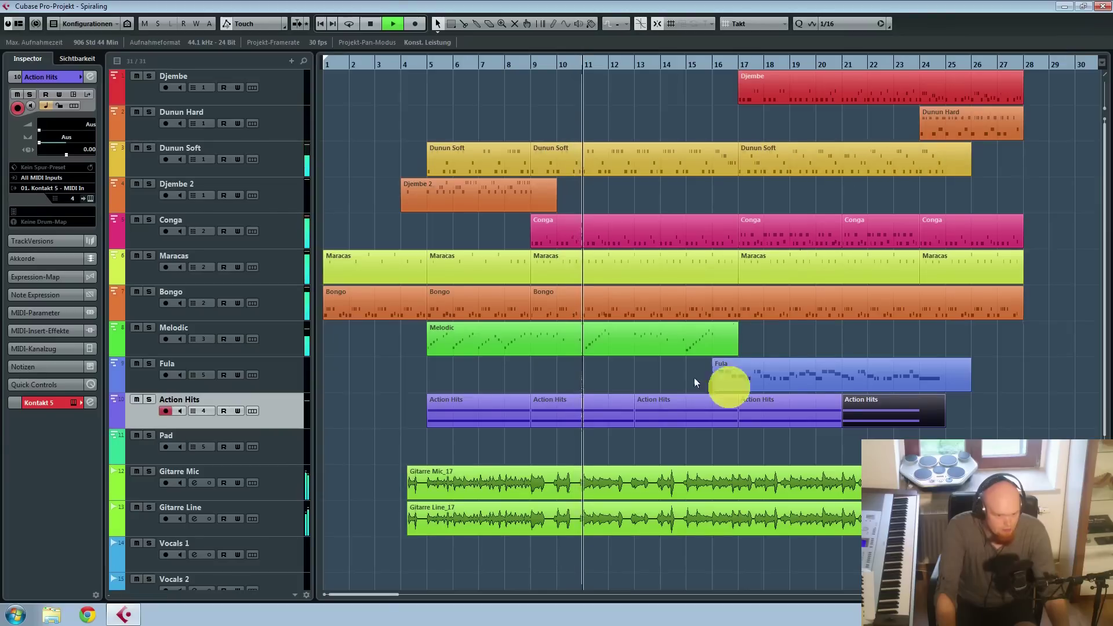
click(789, 444)
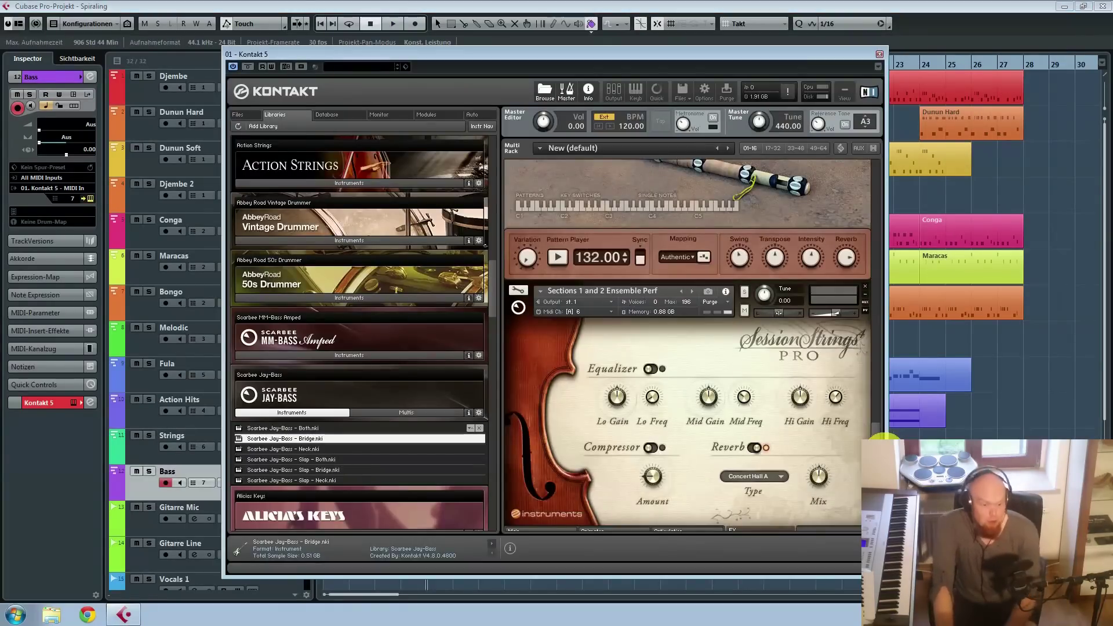
Close the Kontakt 5 window and record a part on the Strings track from bar 1 to about bar 28
click(142, 457)
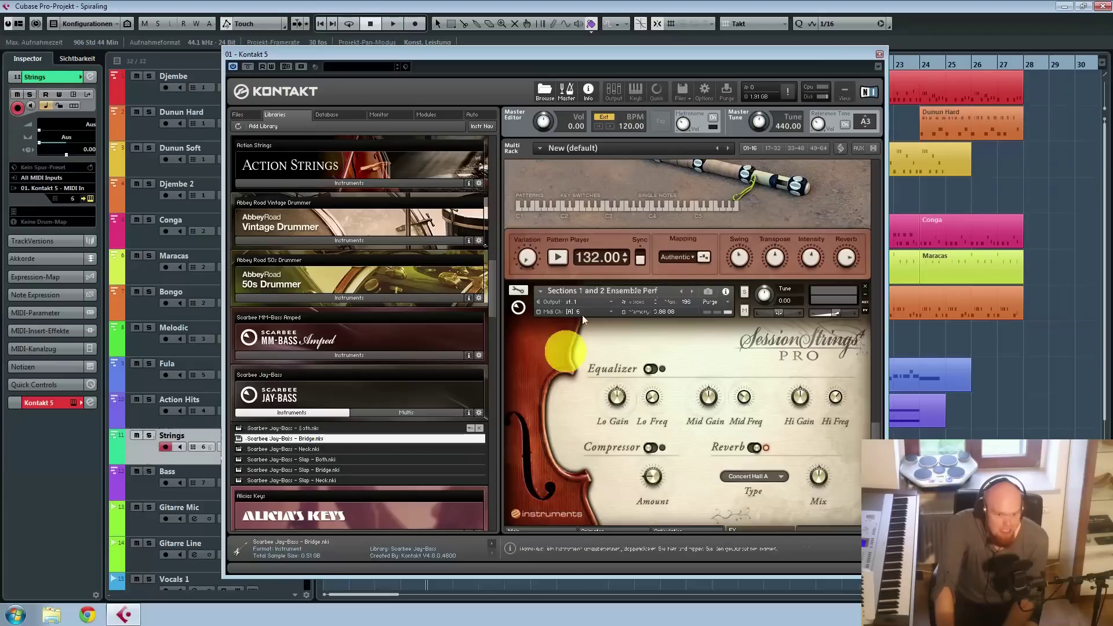
click(879, 53)
key(1)
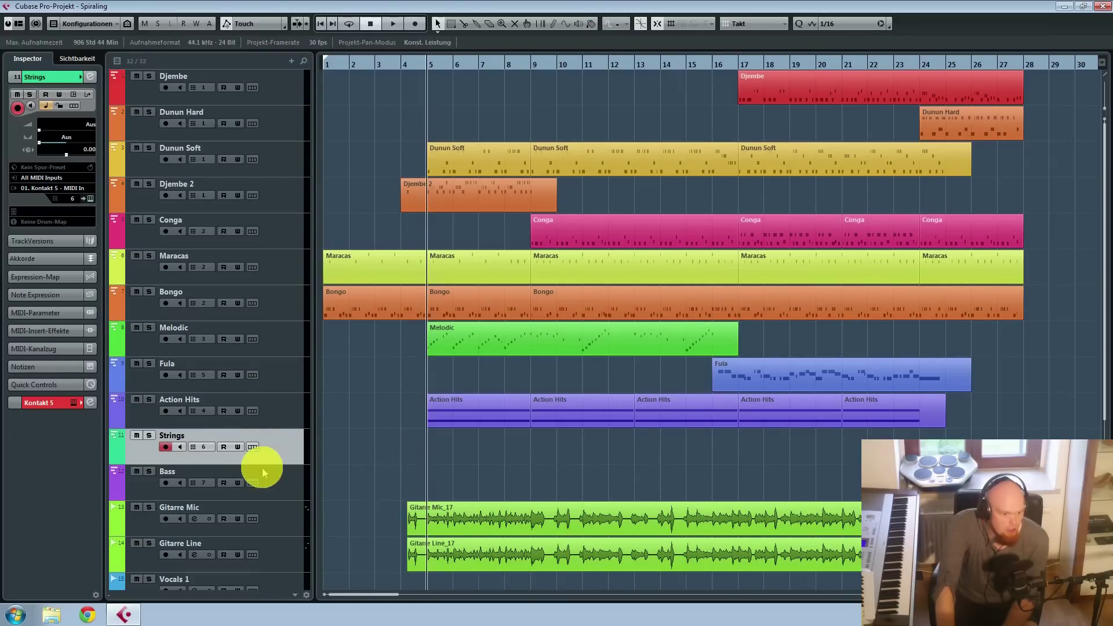
click(401, 64)
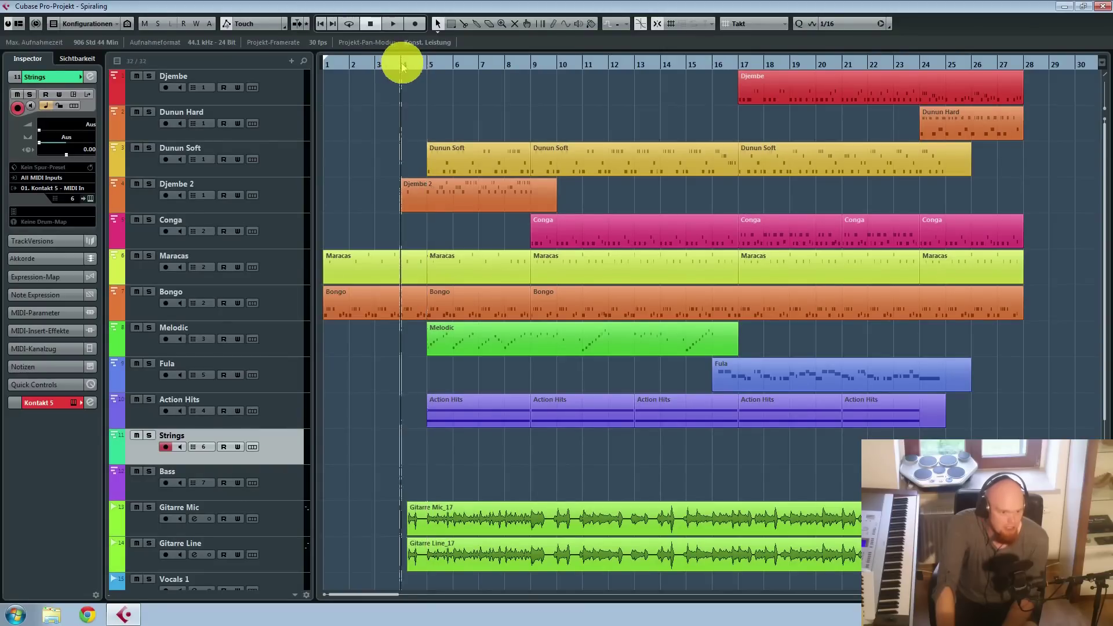
key(Home)
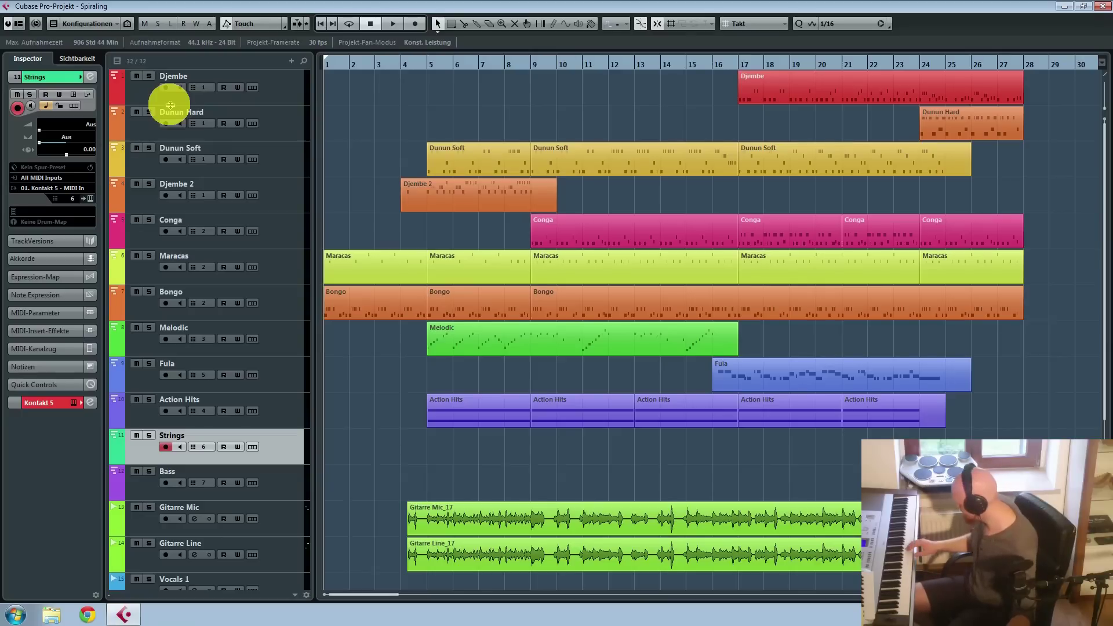
key(KP_Multiply)
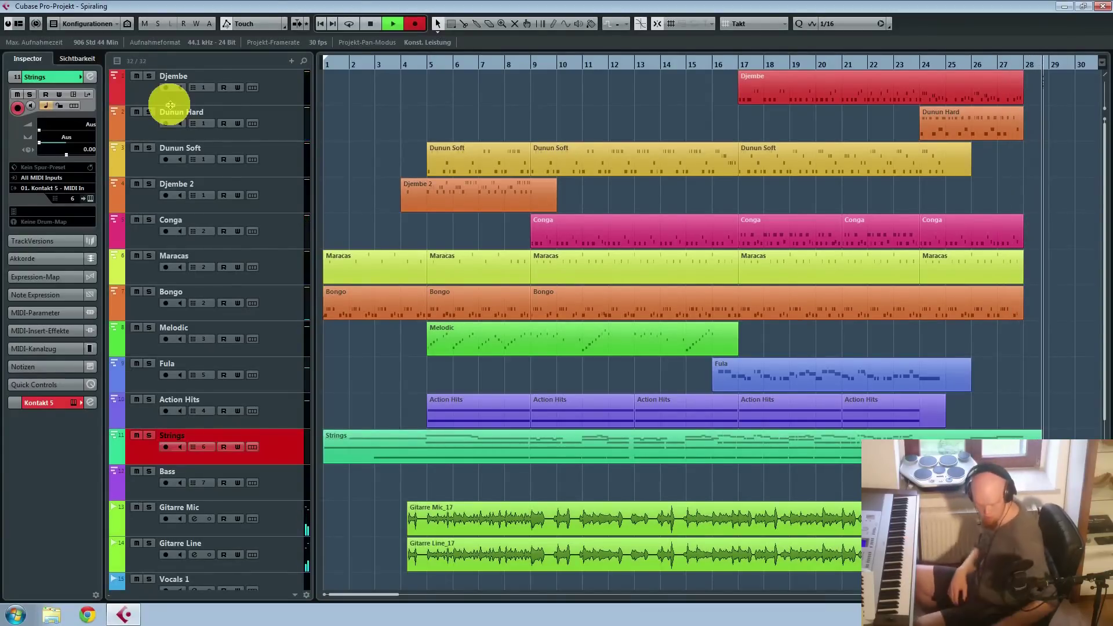
key(space)
Record a part on the Bass track from bar 4 to about bar 29
click(303, 492)
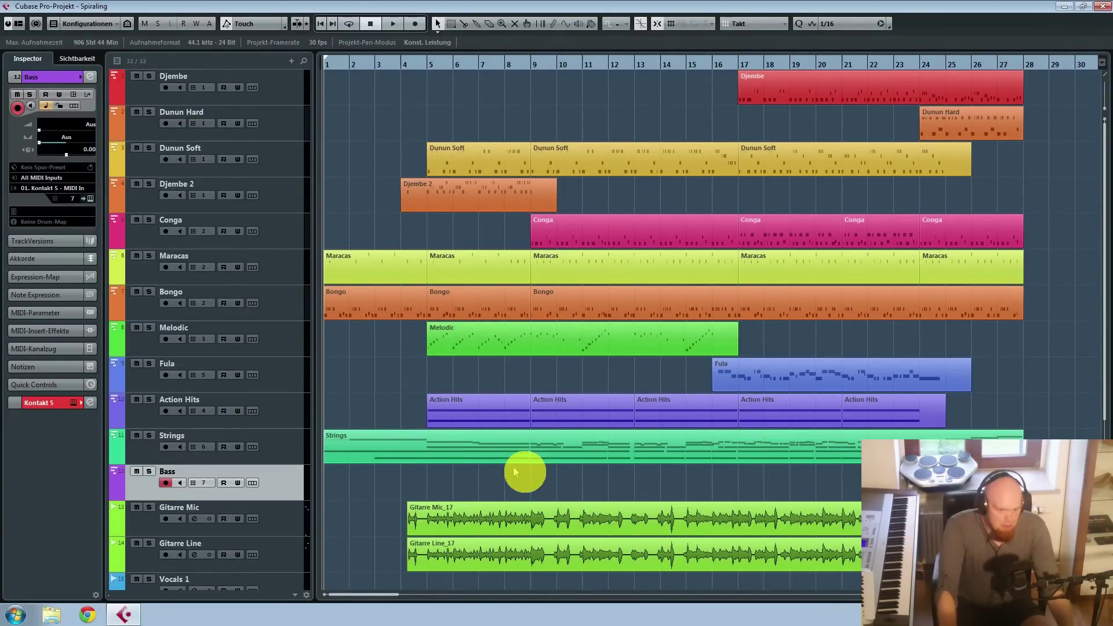
click(405, 65)
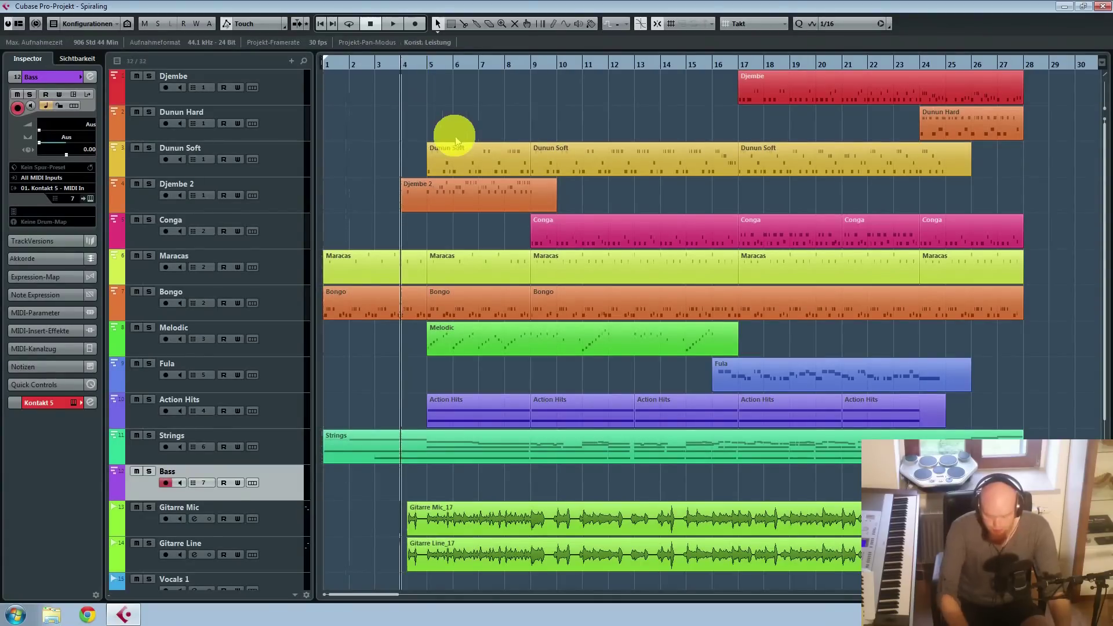
key(KP_Multiply)
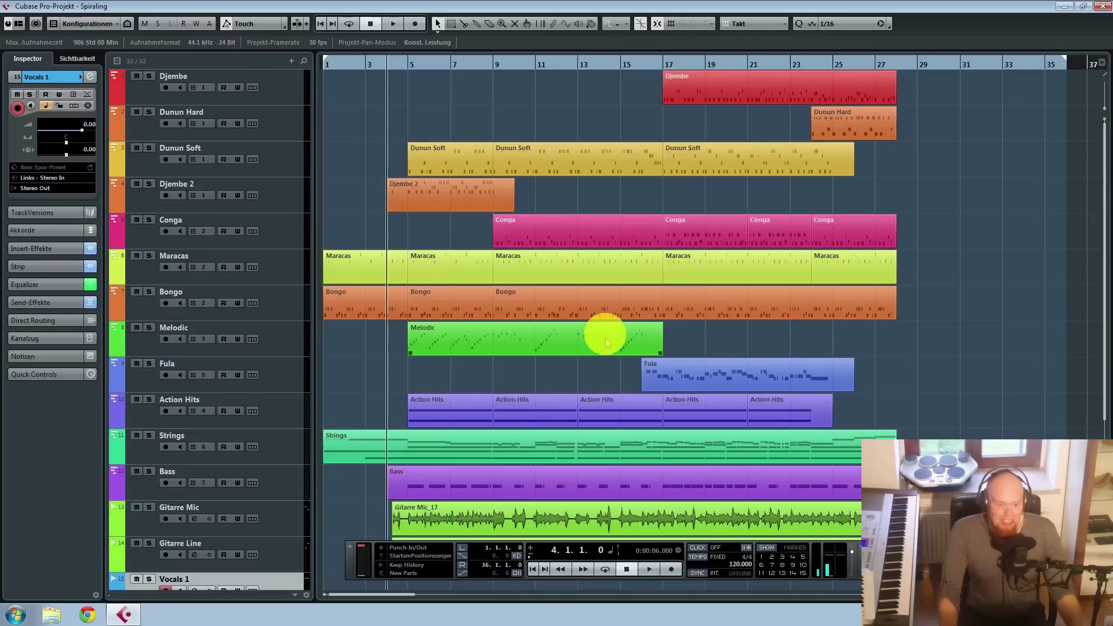
Record a vocal part on the Vocals 1 track from bar 4 to about bar 9, and select the Vocals 2 track
scroll(614, 348, down, 3)
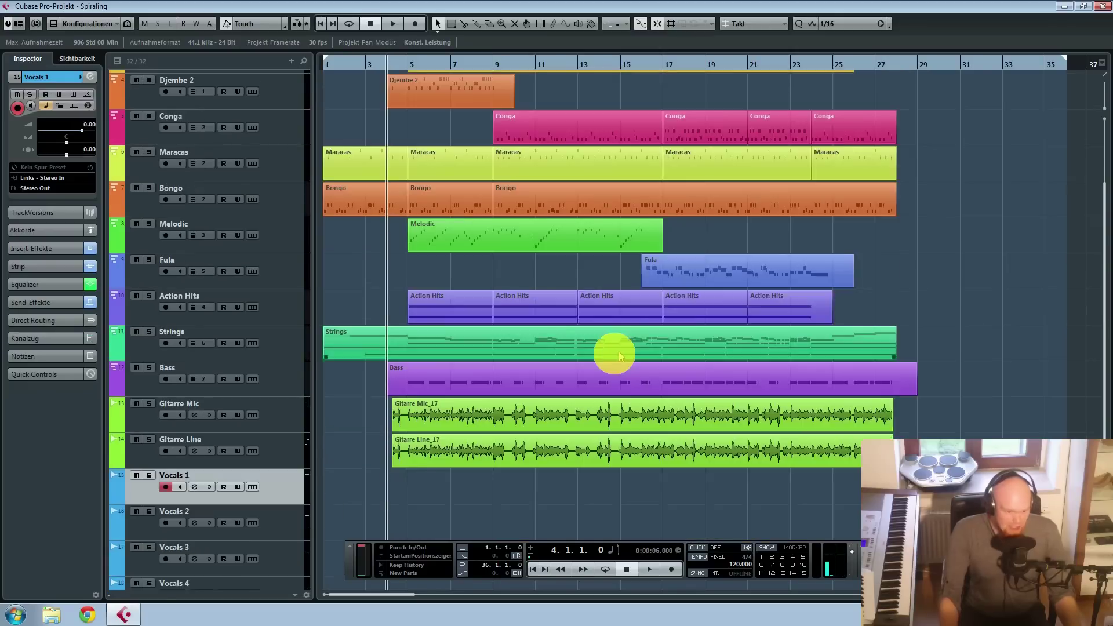
scroll(619, 354, down, 2)
key(h)
key(h)
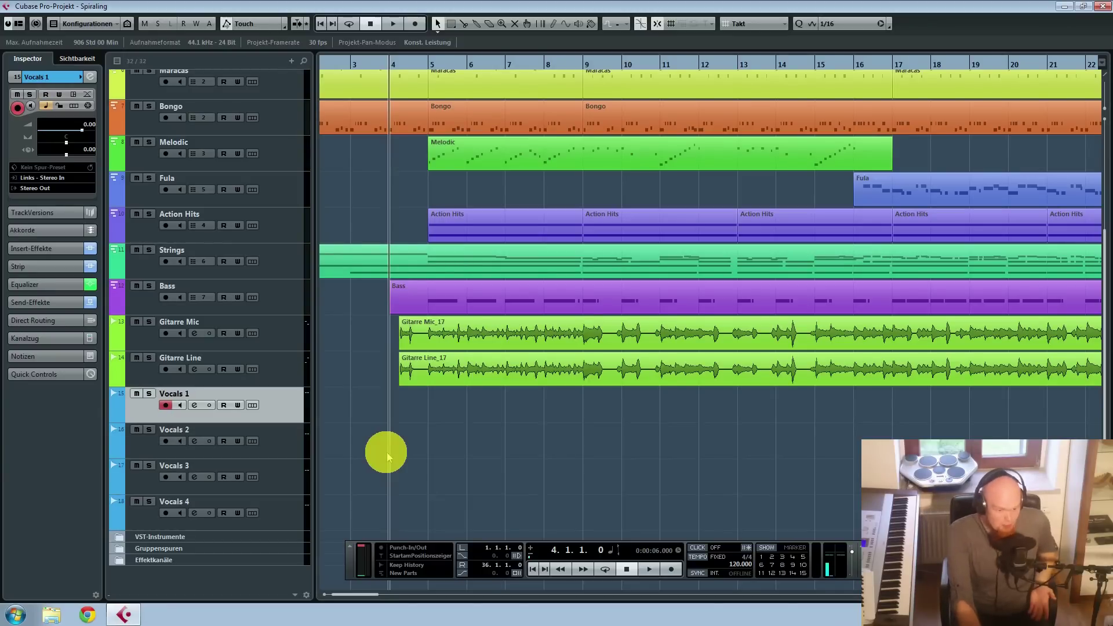
key(KP_Multiply)
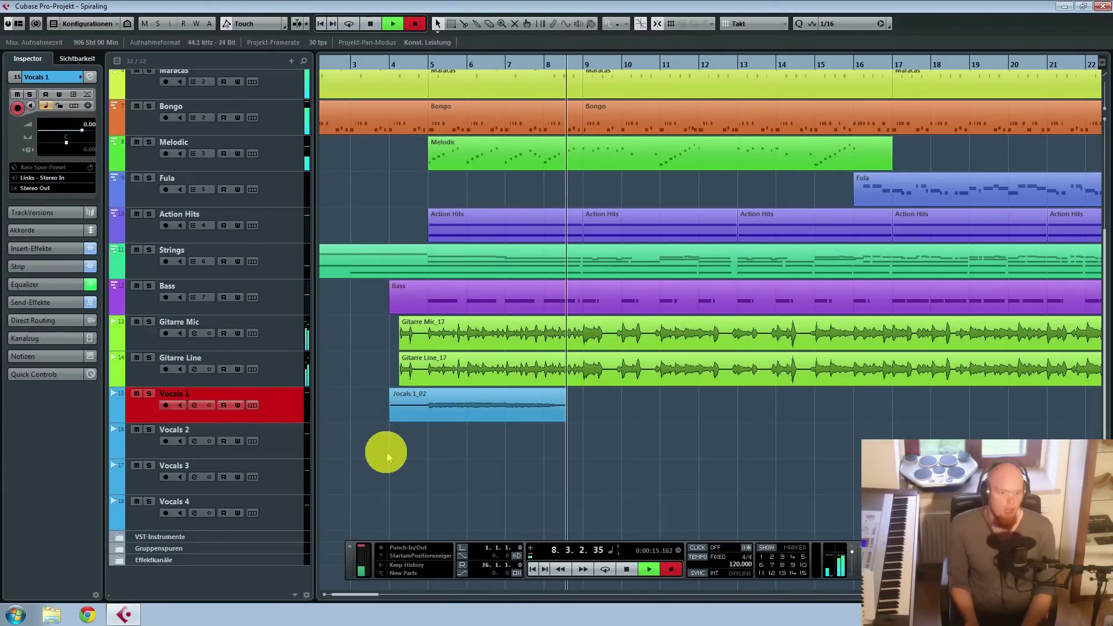
key(space)
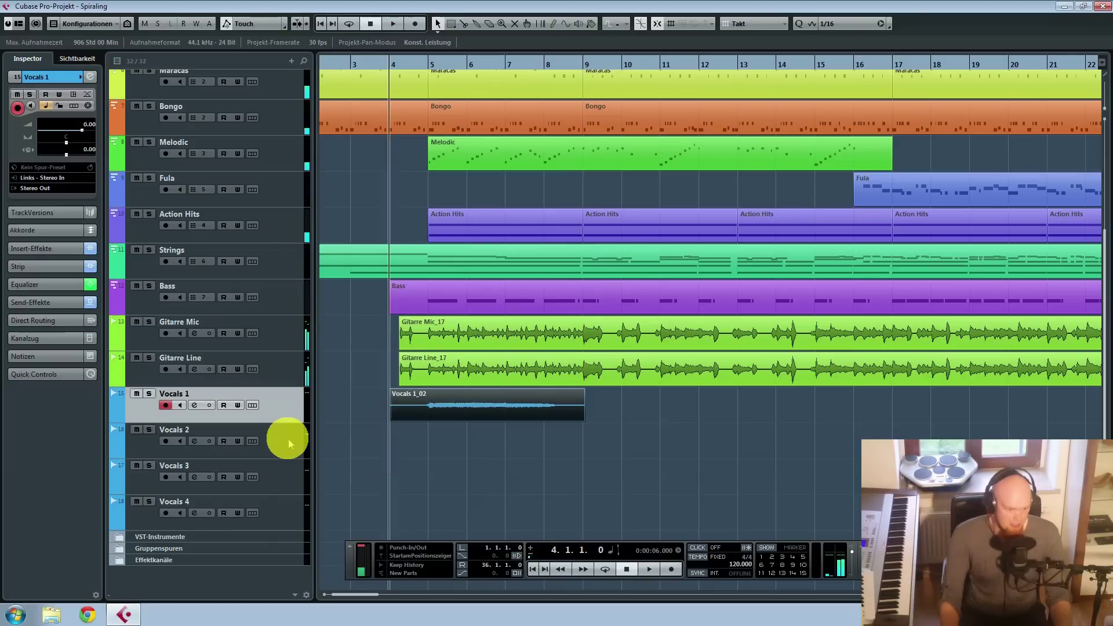
click(287, 447)
click(395, 461)
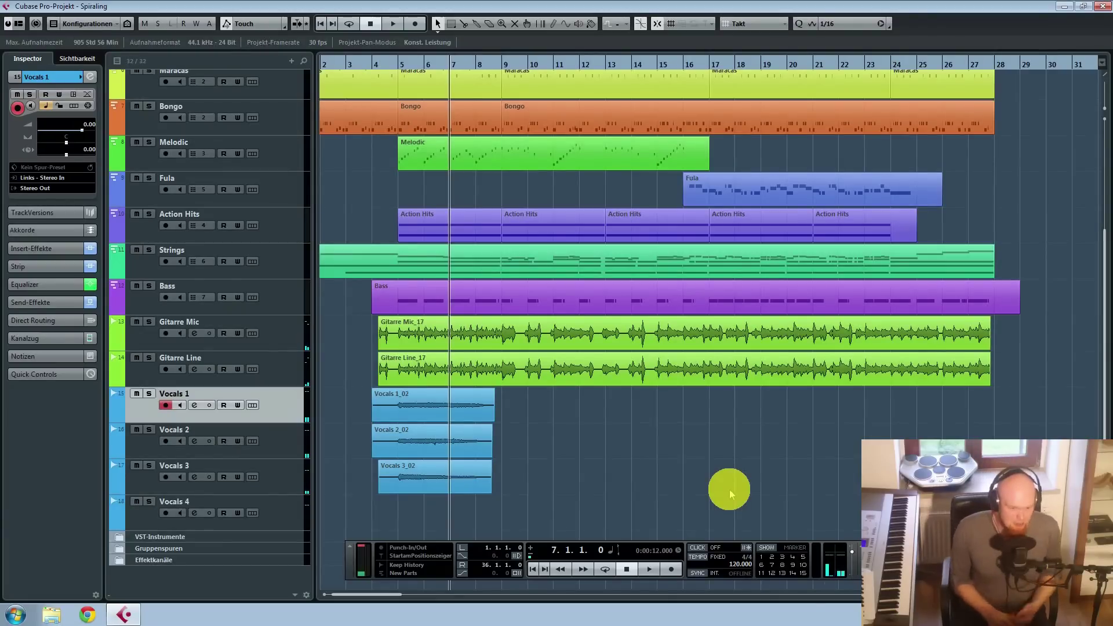
Record a second vocal passage on the Vocals 1 track from the middle of bar 7 to about bar 17
key(space)
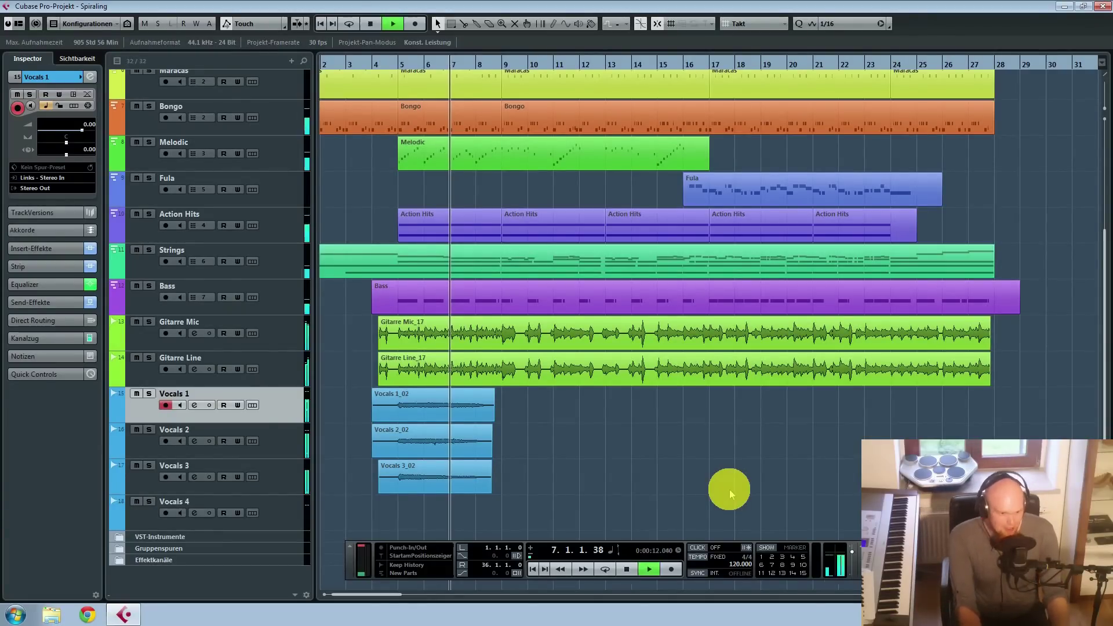
key(KP_Multiply)
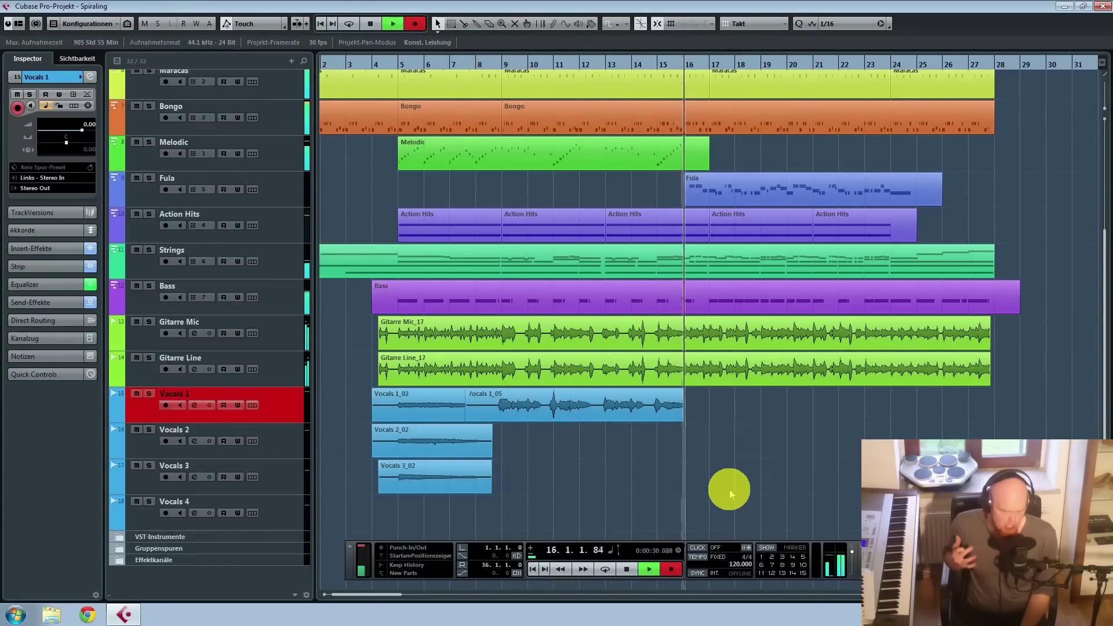
key(space)
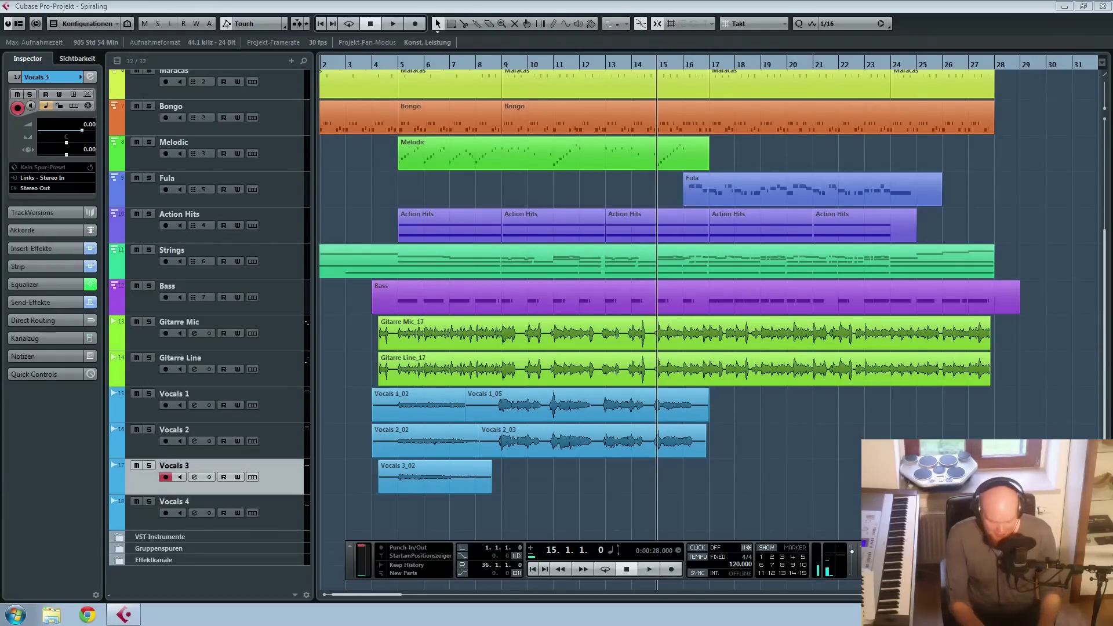
Record a vocal passage on the Vocals 3 track from the middle of bar 15 to past bar 20, and select the Vocals 4 track
key(space)
key(KP_Multiply)
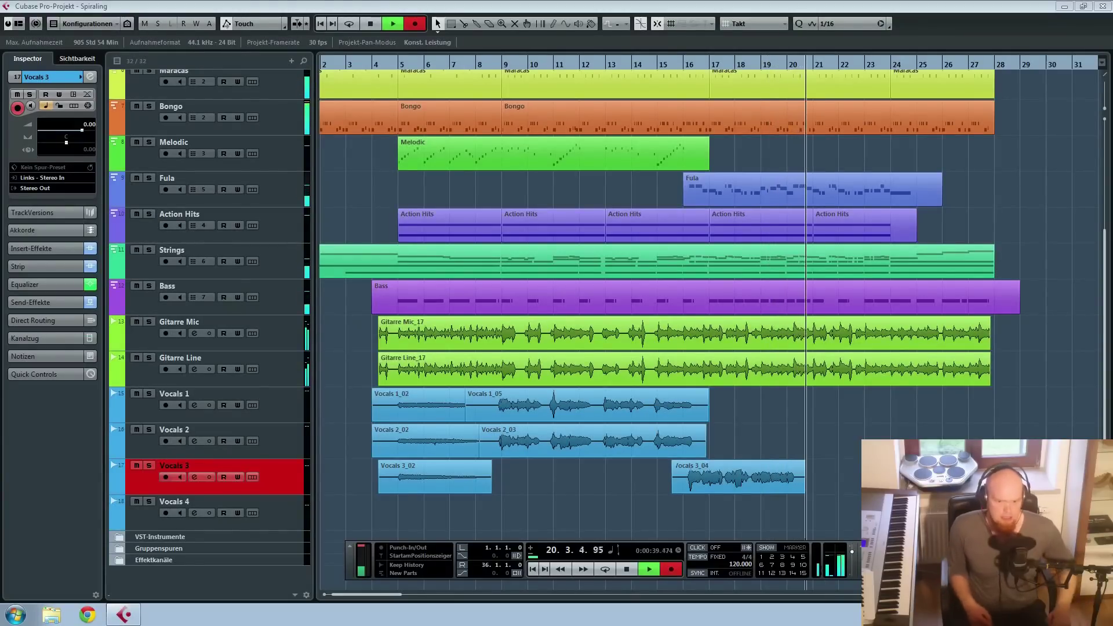
key(space)
click(351, 528)
click(291, 522)
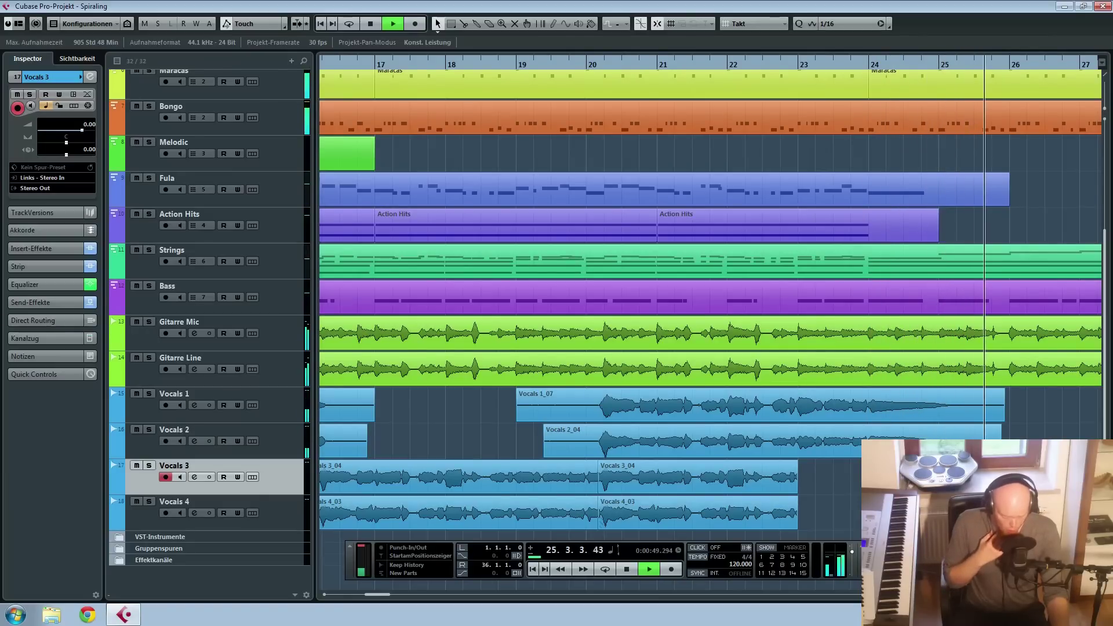
Start playback at bar 22 and record the closing vocal passage on the Vocals 3 track from bar 23 to about bar 28
key(space)
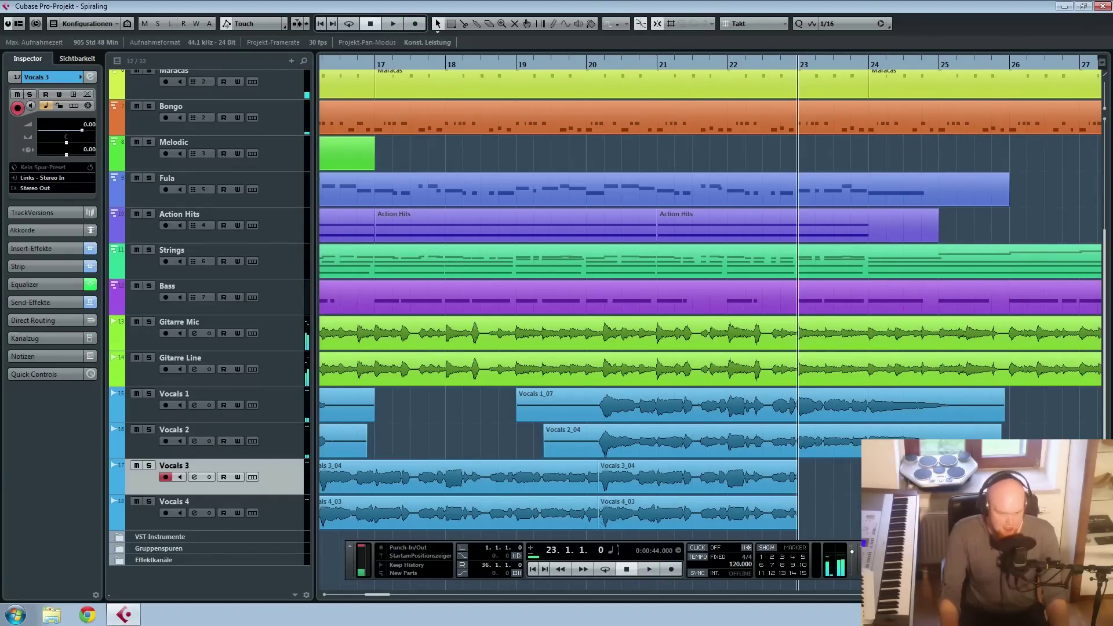
click(728, 66)
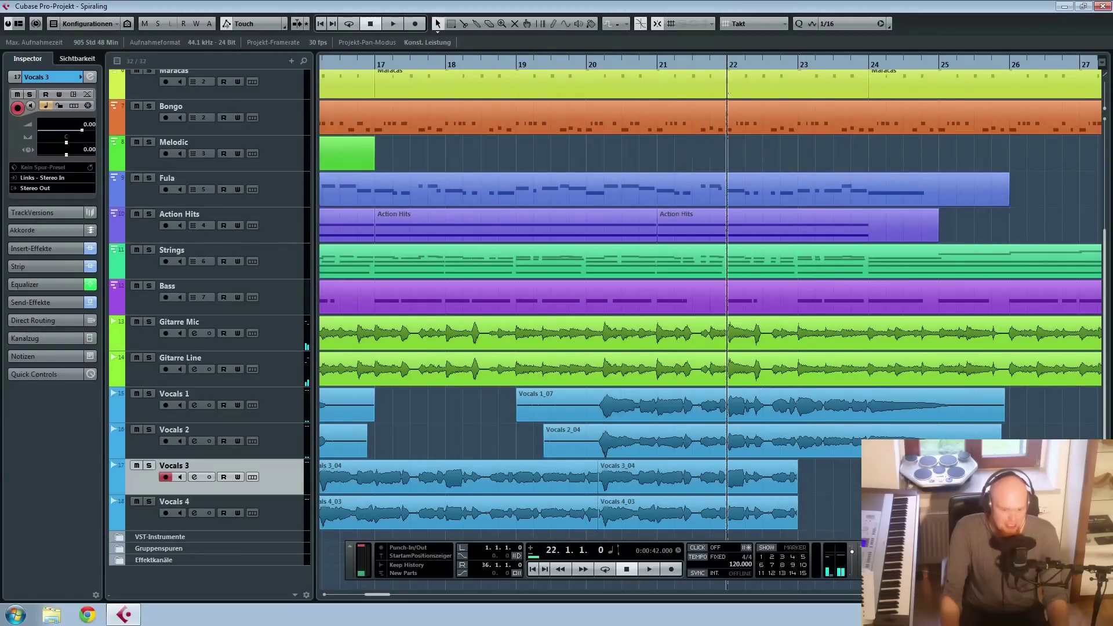
key(space)
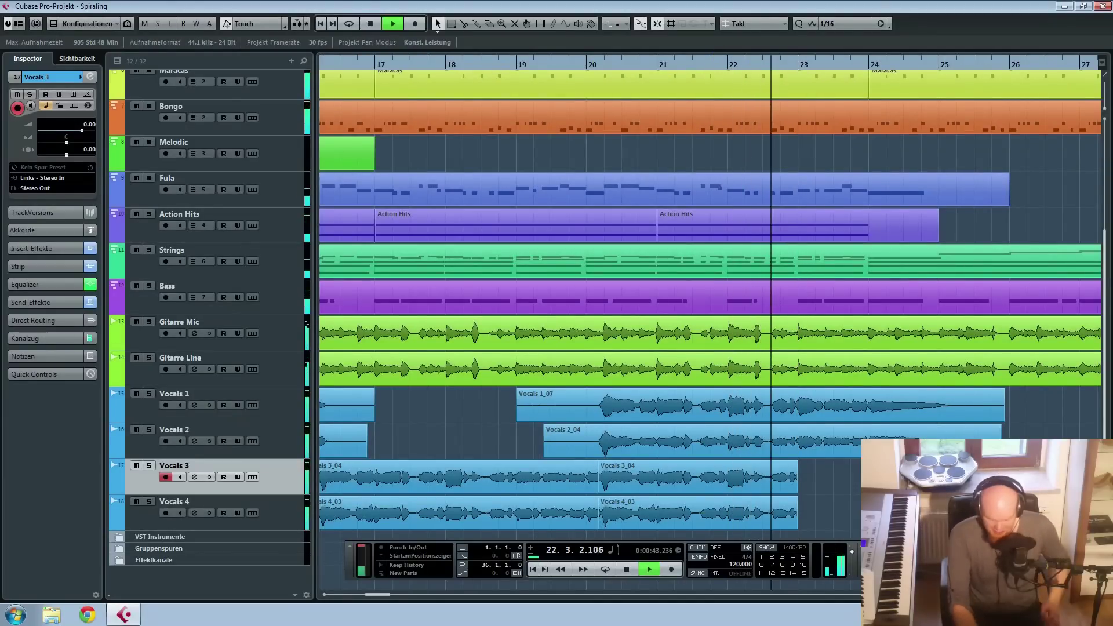
key(KP_Multiply)
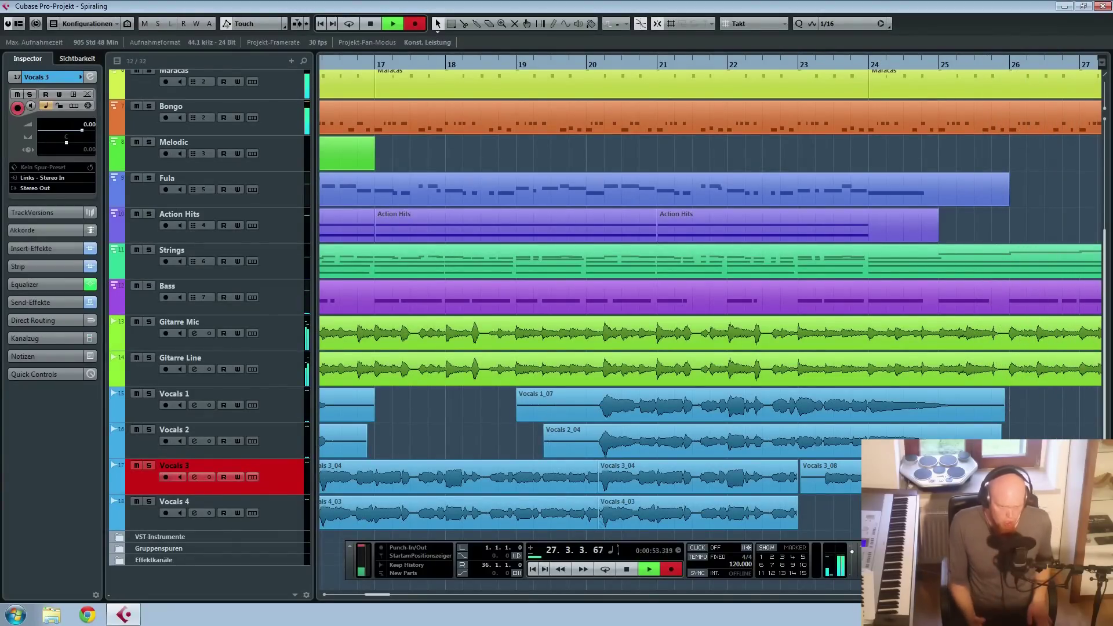
key(space)
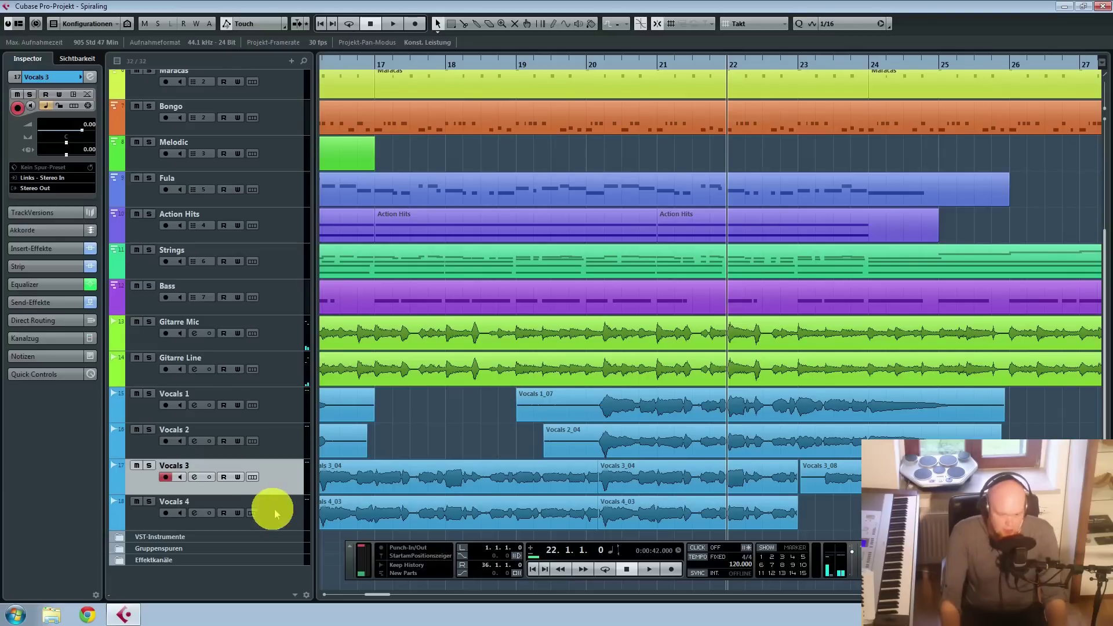
Inspect the closing clips on the Vocals 4 and Vocals 3 tracks from bar 23 onward
click(790, 522)
key(h)
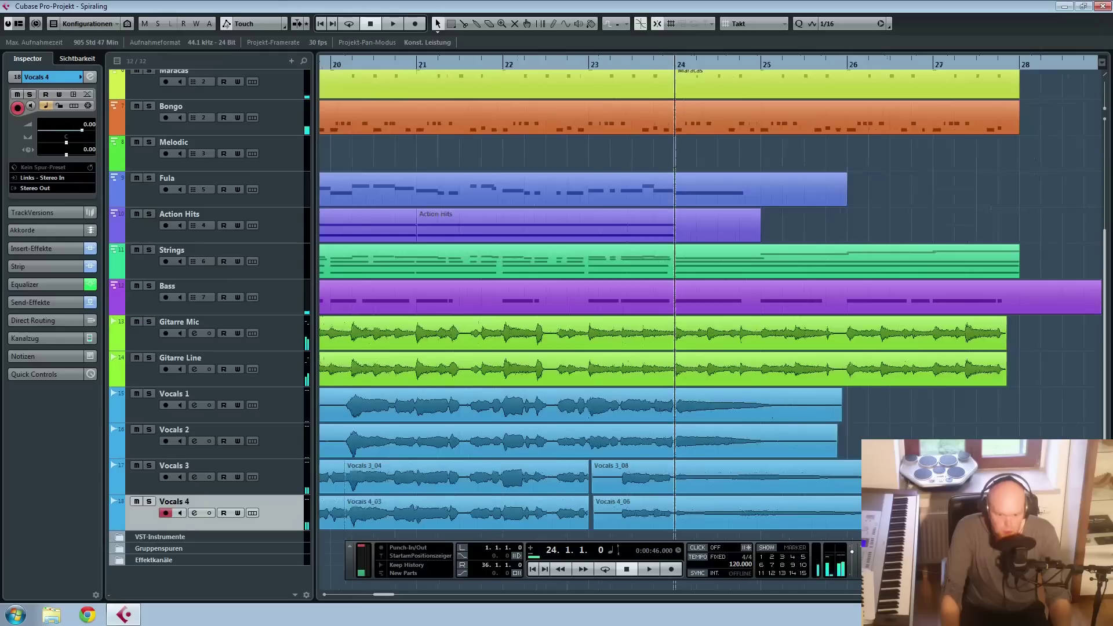
click(1062, 513)
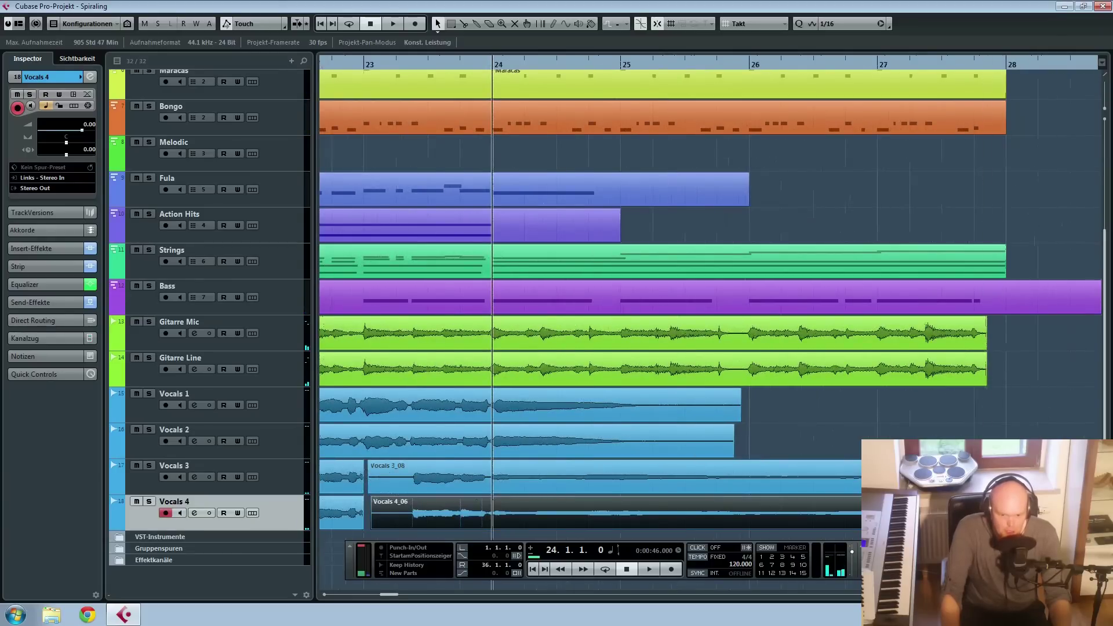
click(699, 475)
key(g)
key(g)
key(g)
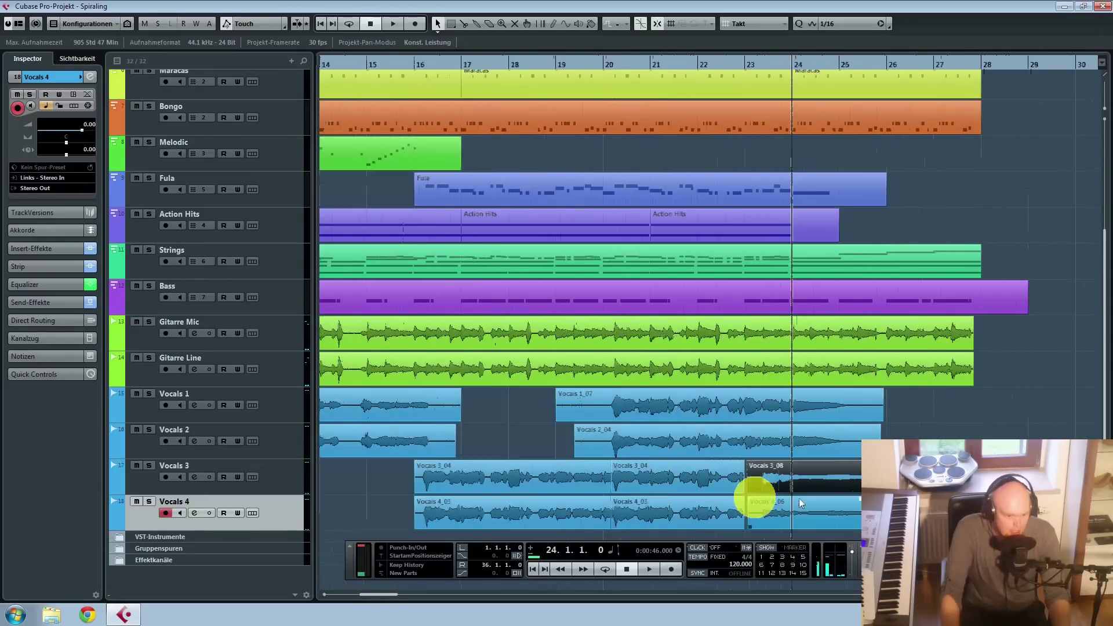
Trim the ends of the Vocals 2 and Vocals 1 clips back to about the middle of bar 16
scroll(449, 509, left, 5)
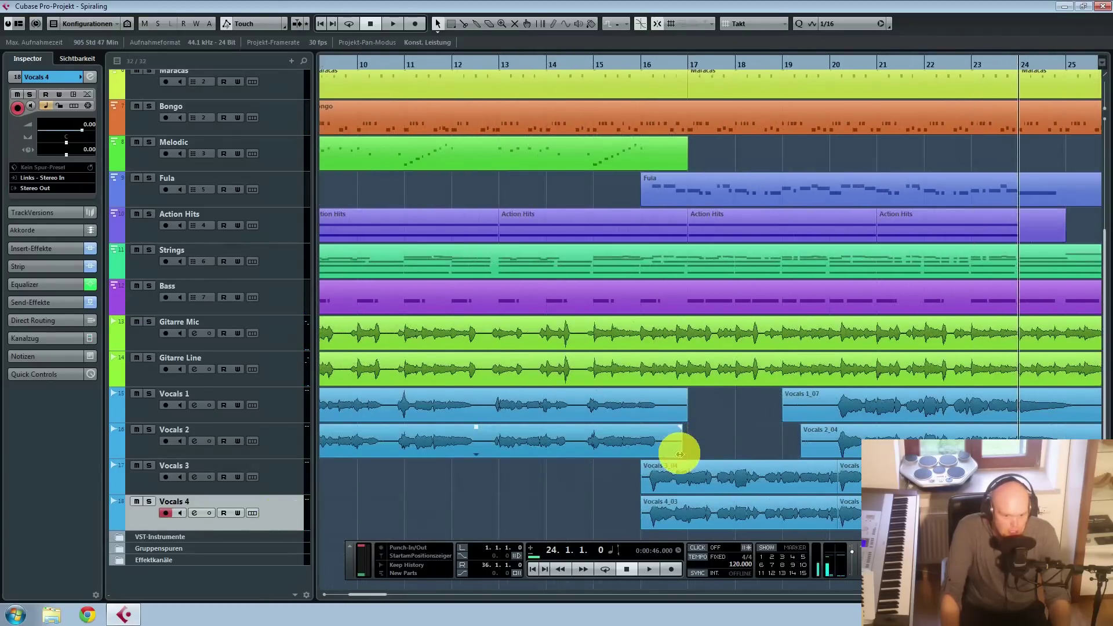
drag(679, 454, 655, 455)
drag(685, 417, 665, 422)
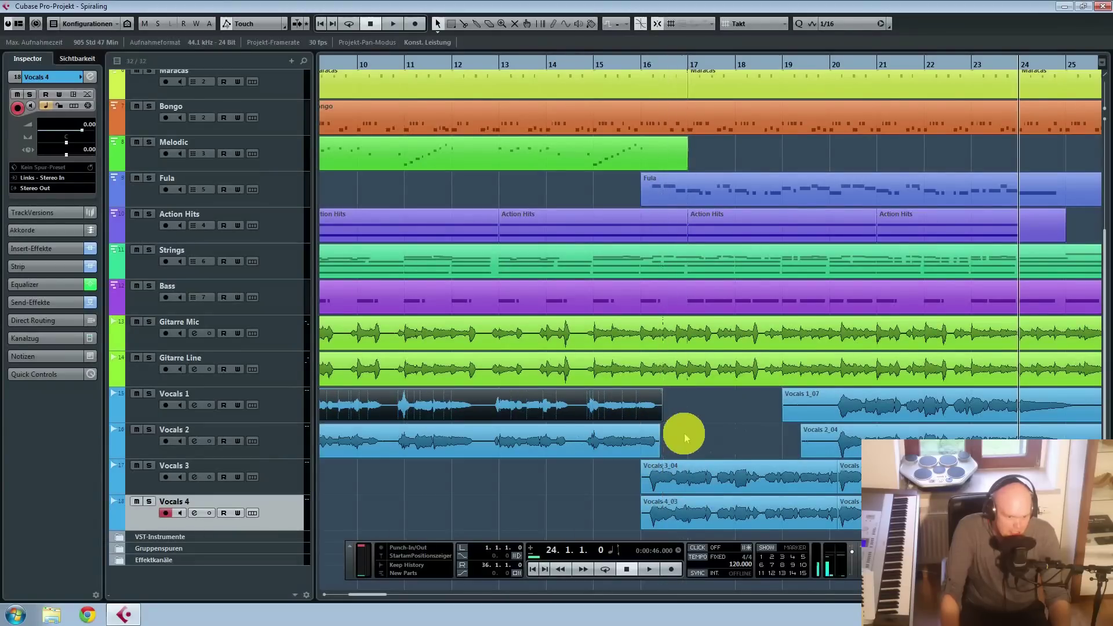
click(685, 434)
Pan Vocals 1 to L20, Vocals 2 to R20, Vocals 3 to L36 and Vocals 4 to R34 in the MixConsole
click(286, 447)
shift+click(292, 412)
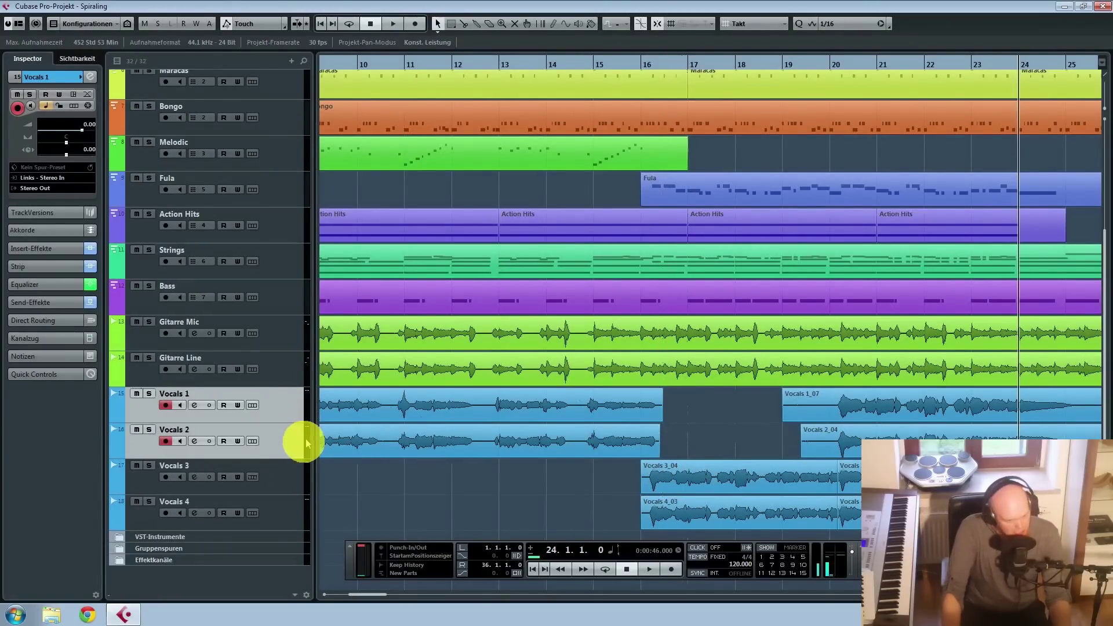
key(F3)
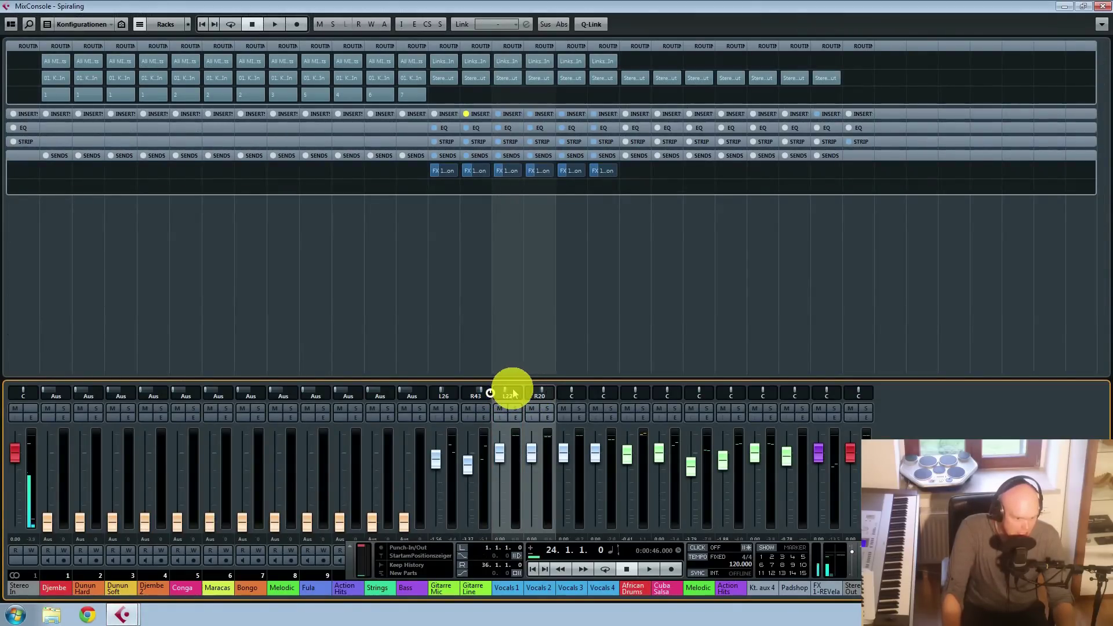
drag(512, 395, 543, 395)
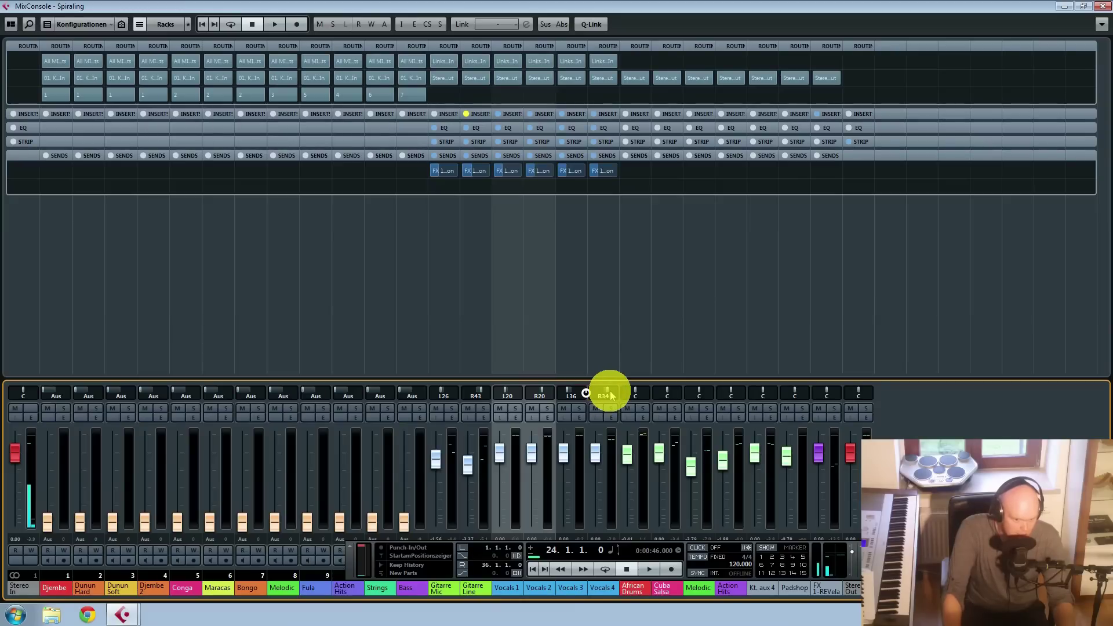
click(1102, 7)
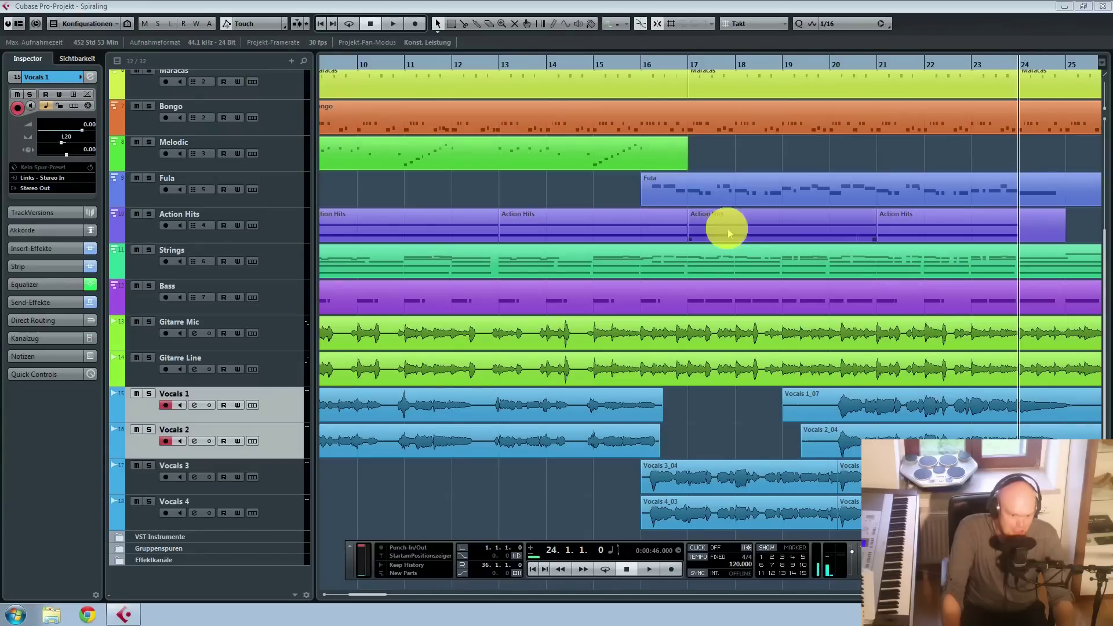
Play the arrangement from about bar 13 past bar 28 to check how the layered vocals sit with the other tracks
click(509, 62)
key(space)
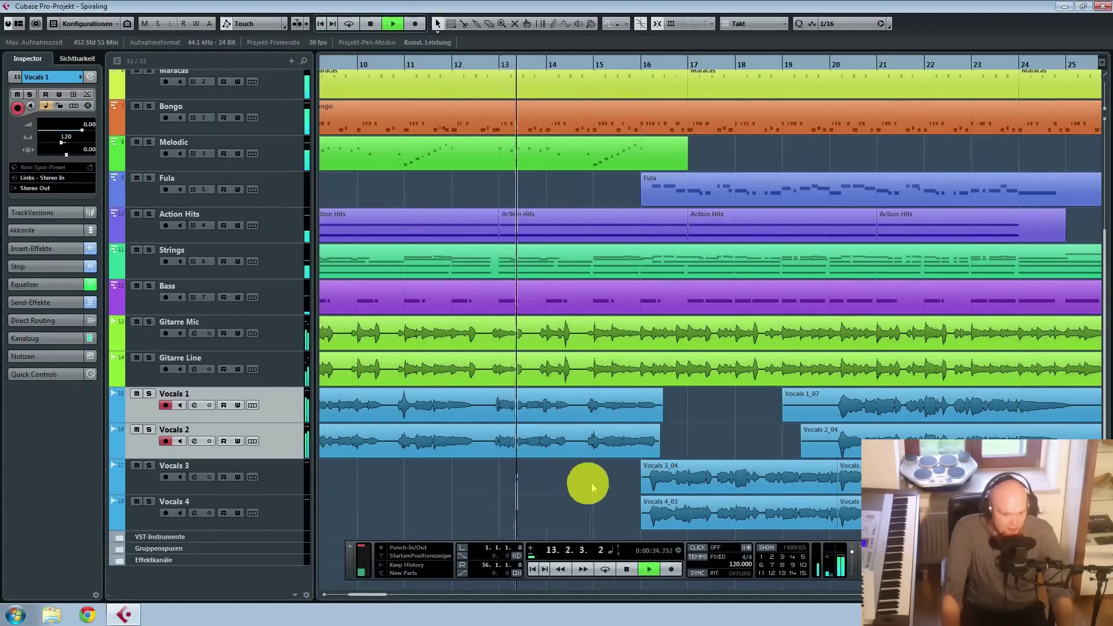
key(g)
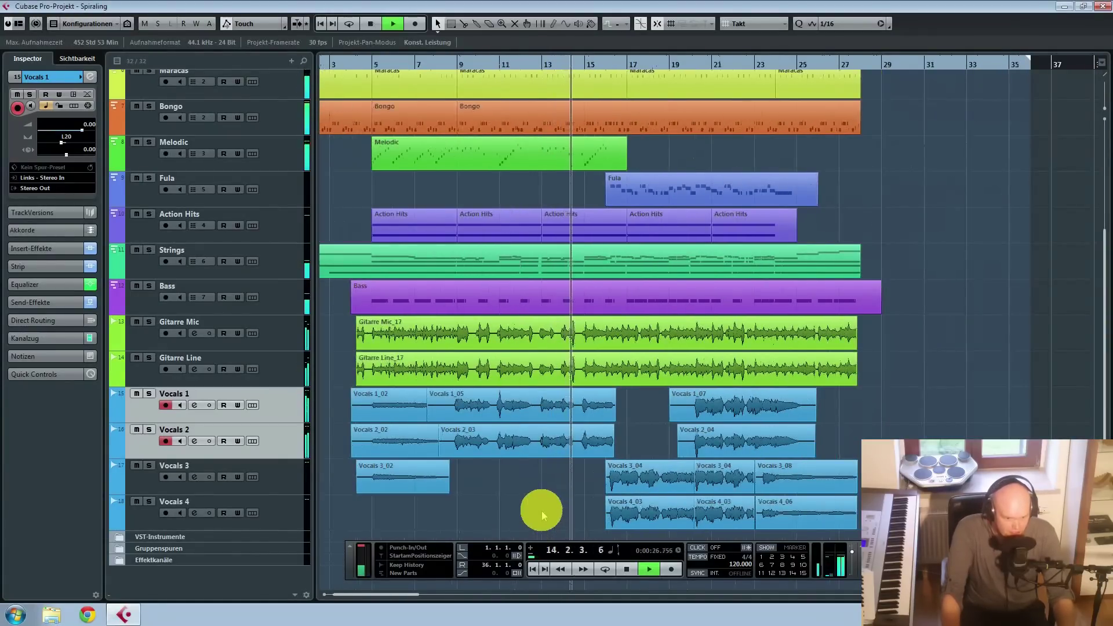
key(h)
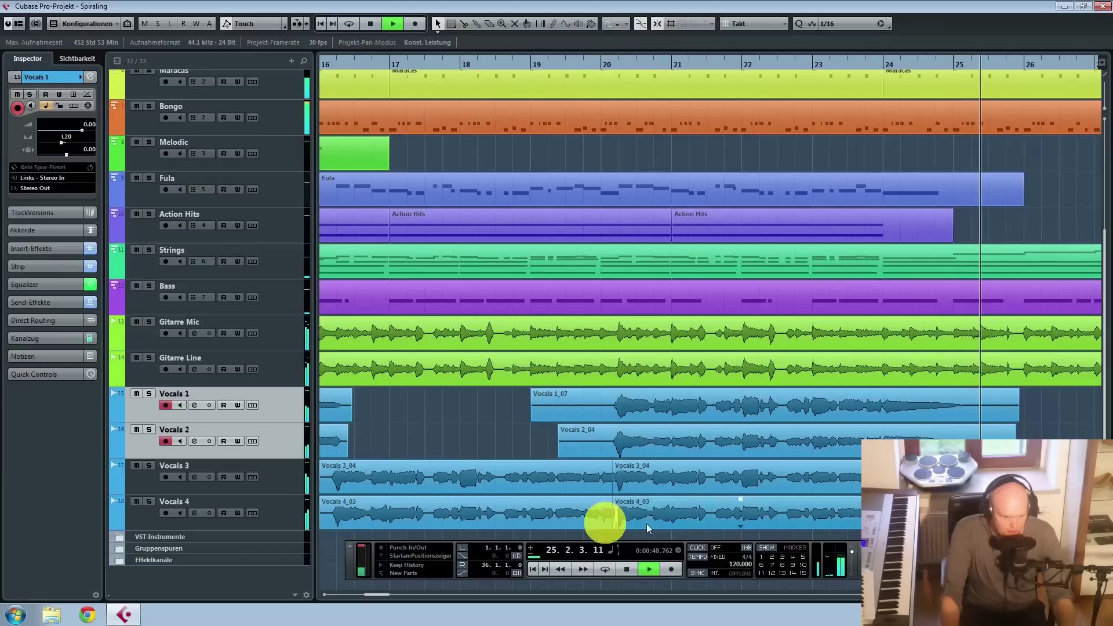
click(286, 472)
scroll(827, 509, down, 2)
key(g)
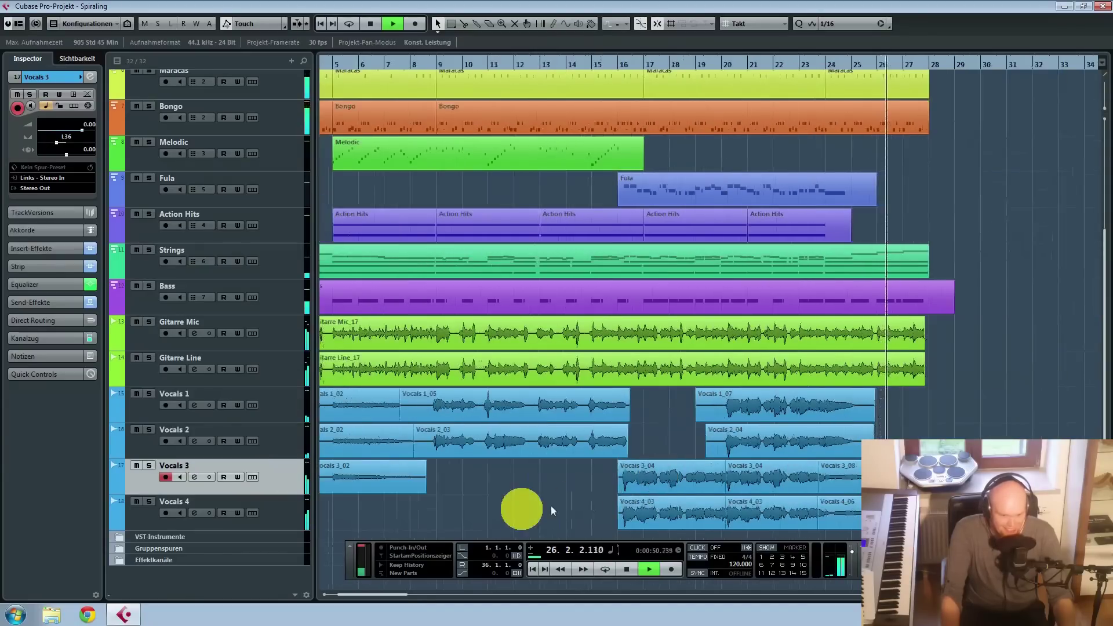
key(g)
key(g)
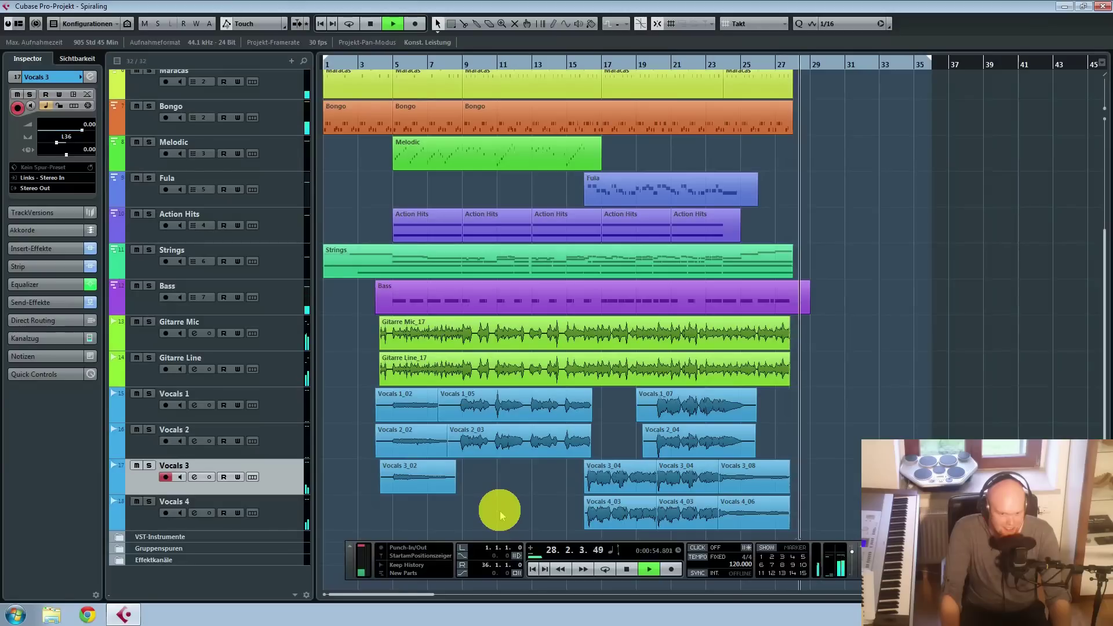
key(space)
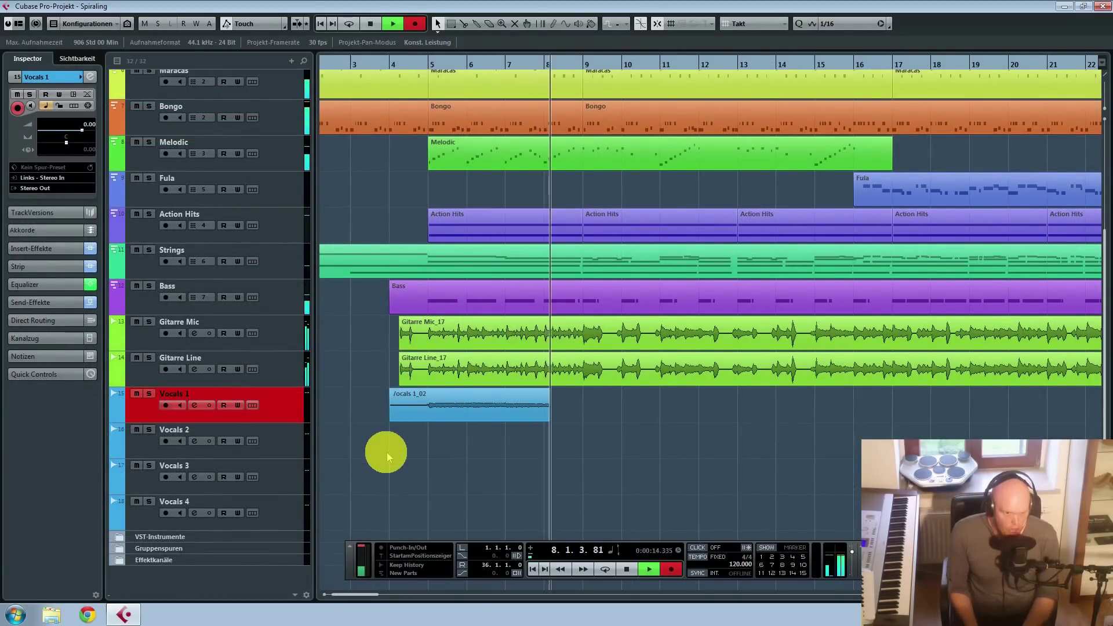
key(g)
key(g)
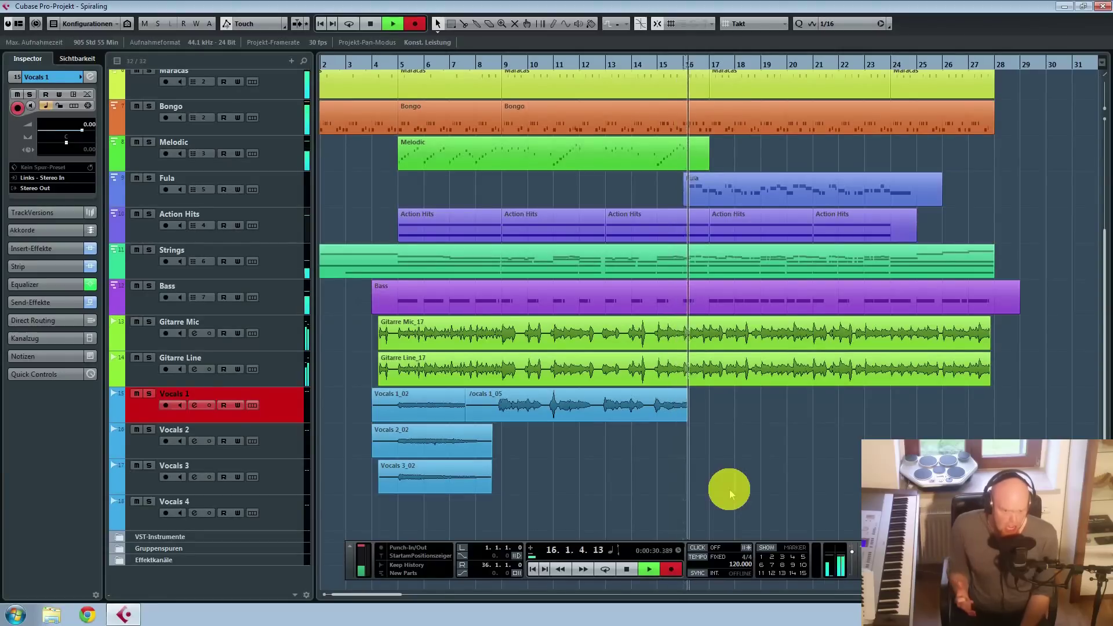
key(Down)
key(Down)
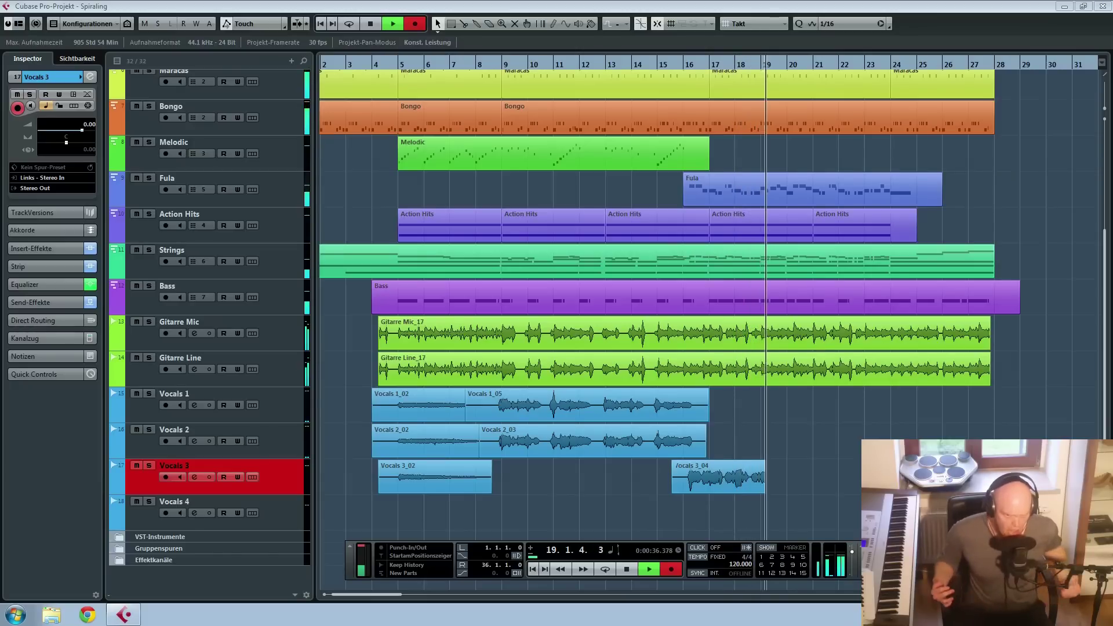
scroll(168, 102, up, 5)
key(Up)
key(Up)
key(Up)
key(Up)
key(Up)
key(Up)
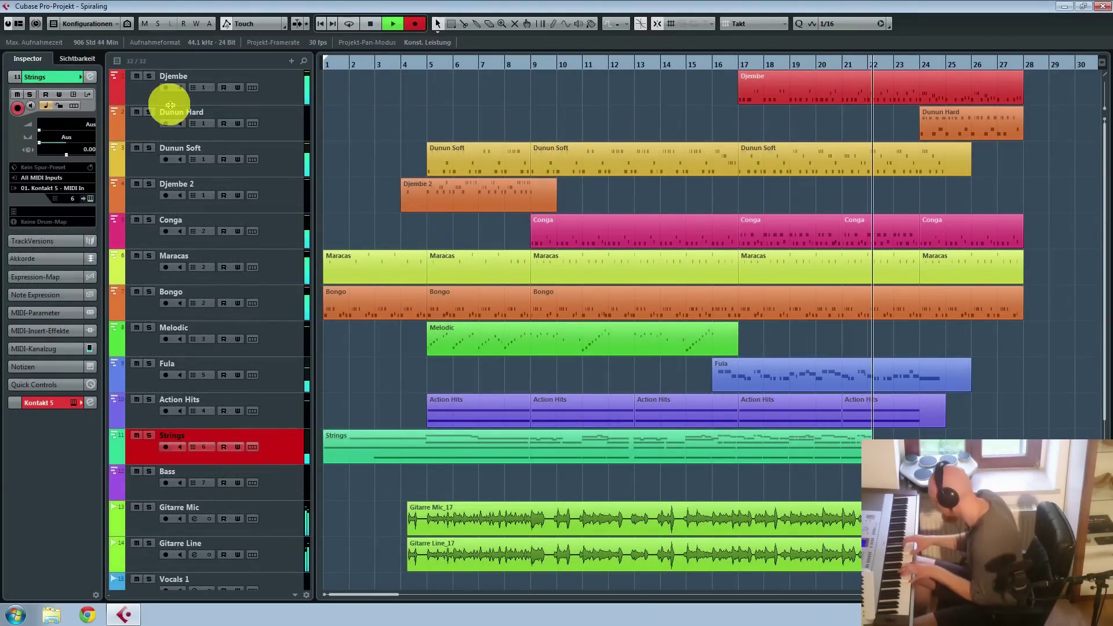
key(Down)
key(Down)
key(Down)
key(Down)
key(Down)
key(Down)
key(F2)
key(h)
key(h)
key(h)
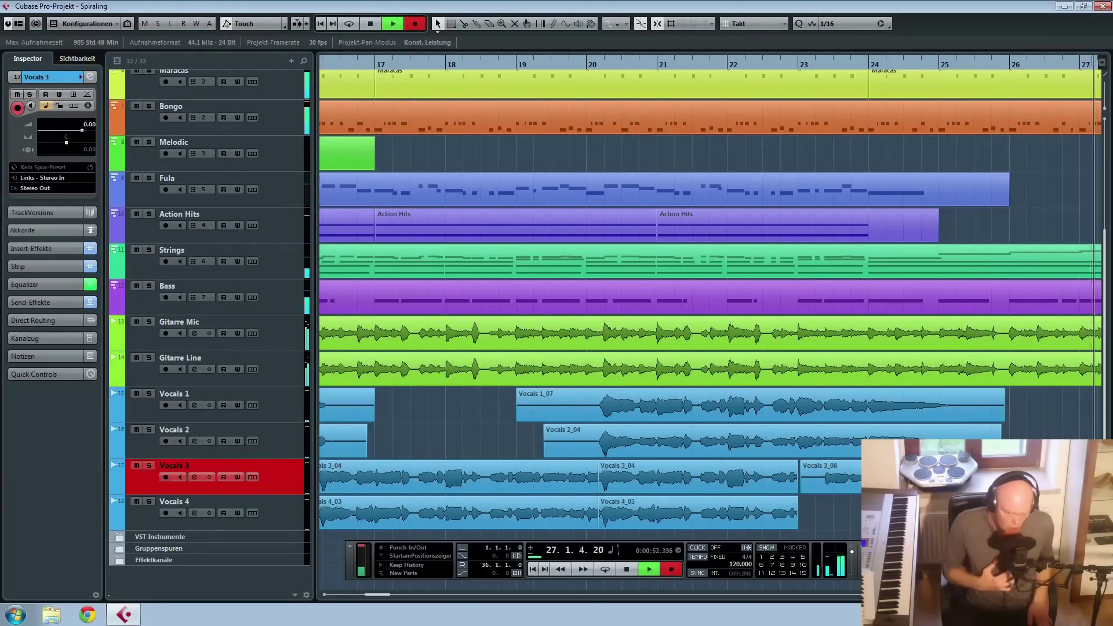
key(space)
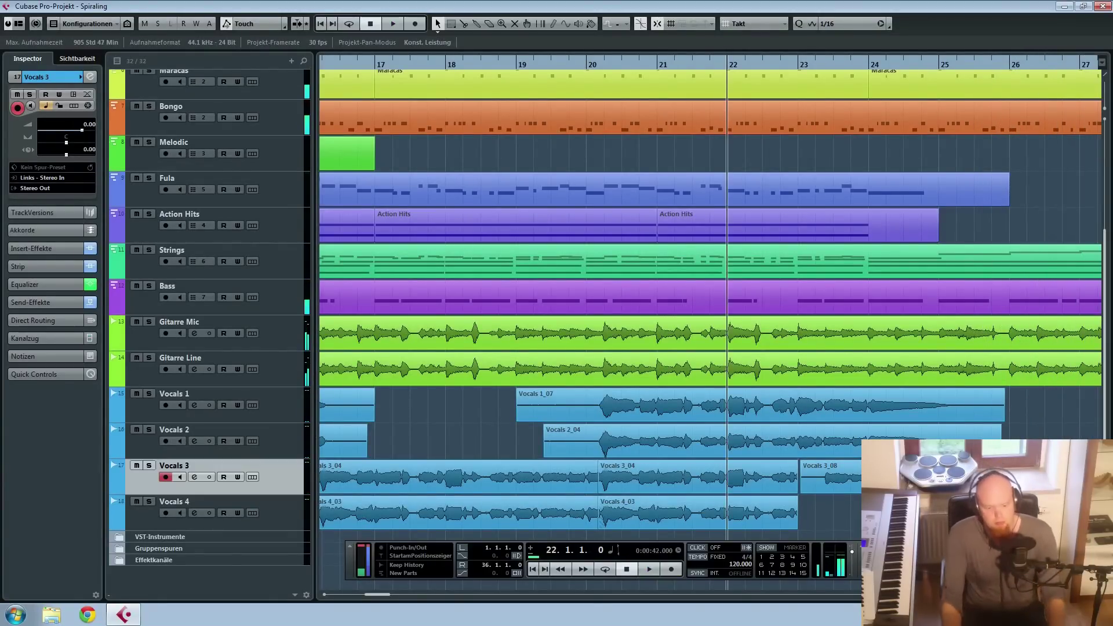